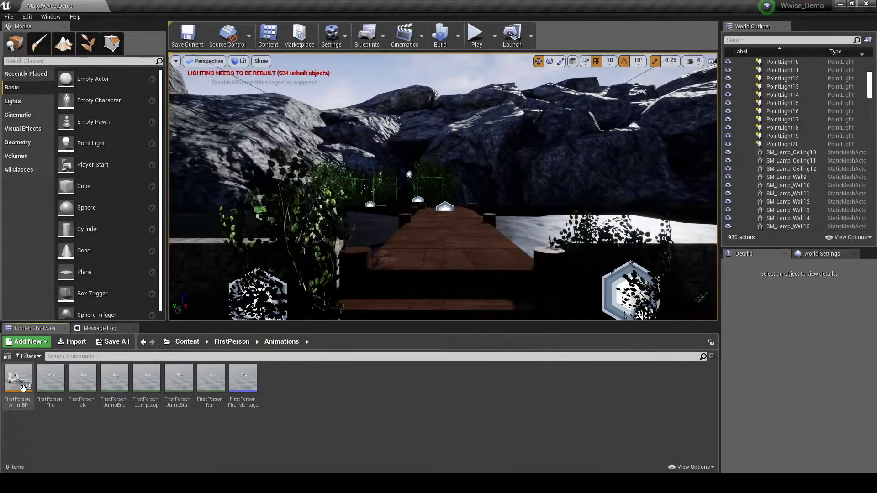
Open the FirstPerson_AnimBP event graph and add a Print String node executed after the Set Is Moving node
double_click(23, 388)
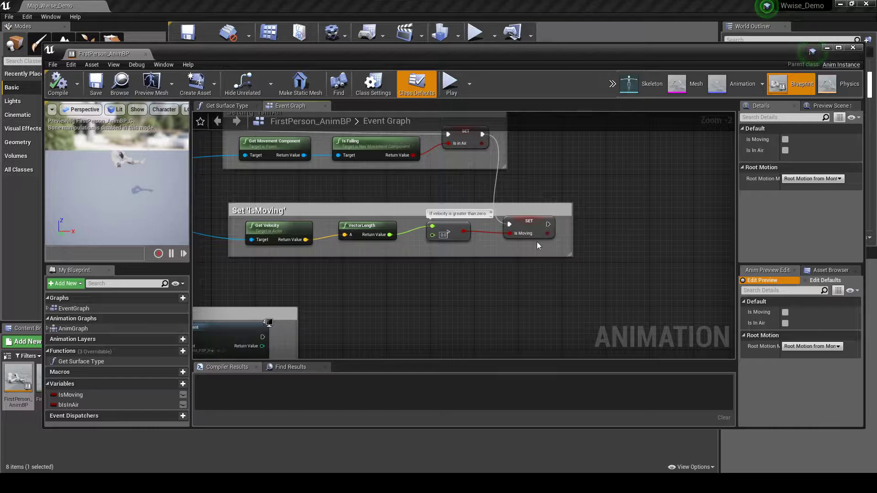
right_click(603, 223)
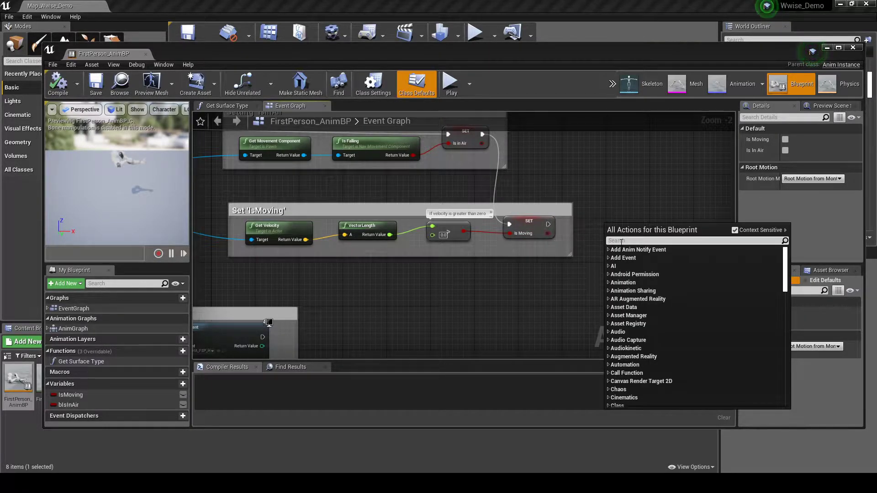
text(print string)
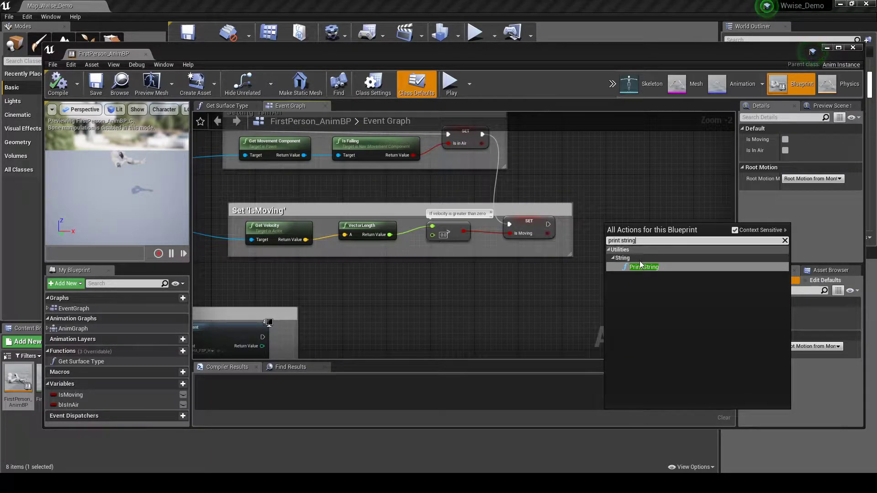
click(642, 267)
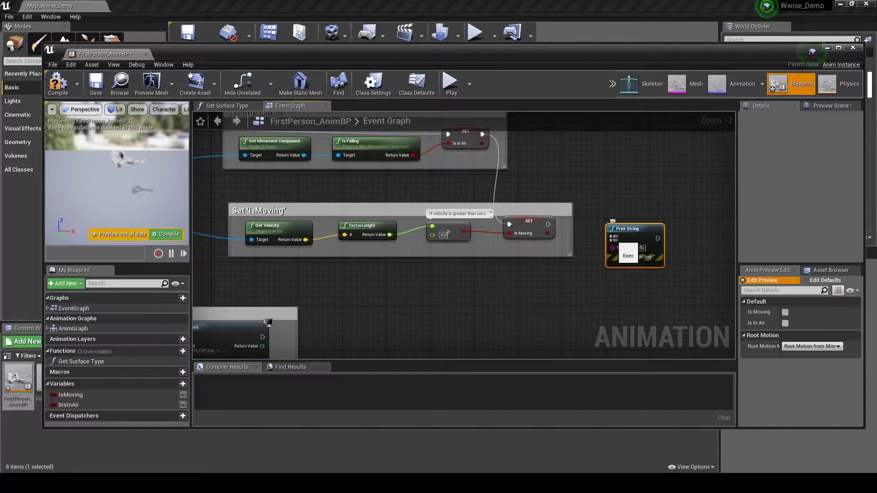
drag(612, 238, 548, 224)
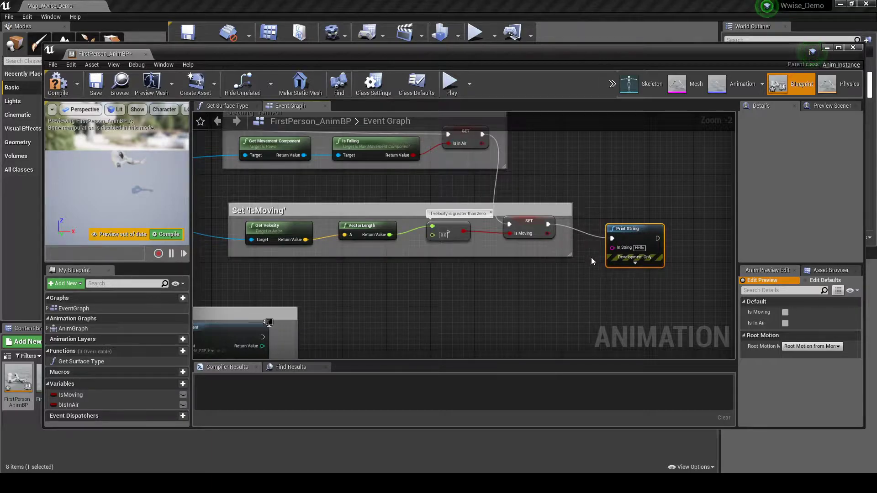
Feed the VectorLength return value into Print String's In String, place the conversion node below the comparison, and compile the blueprint
drag(612, 248, 391, 235)
drag(492, 235, 492, 267)
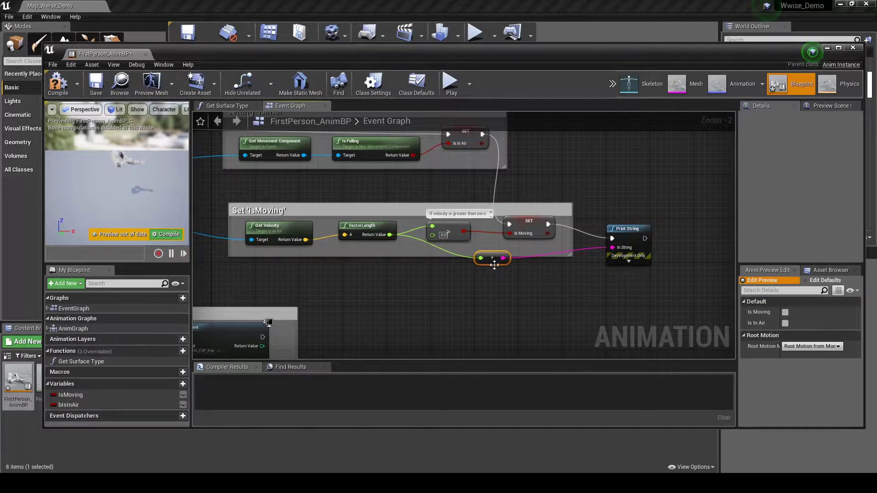
click(58, 84)
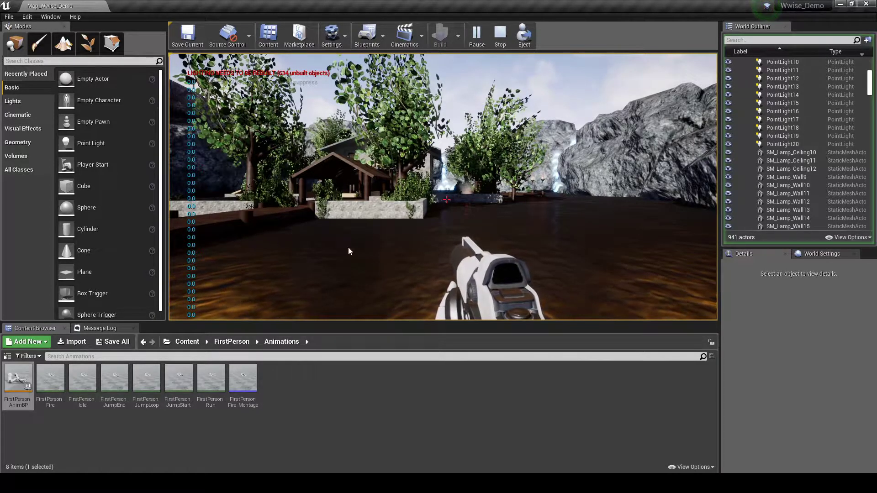
Play the level and walk forward with stops to examine the printed character speed when moving and standing still
click(391, 243)
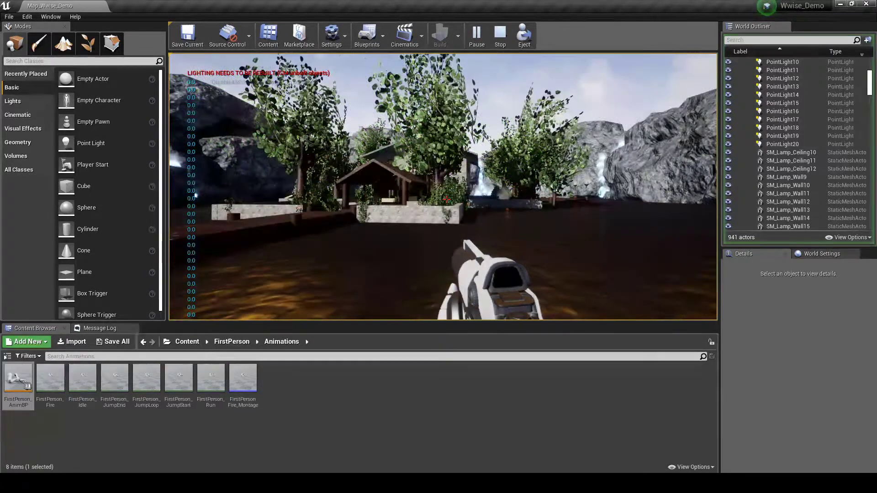
key(w)
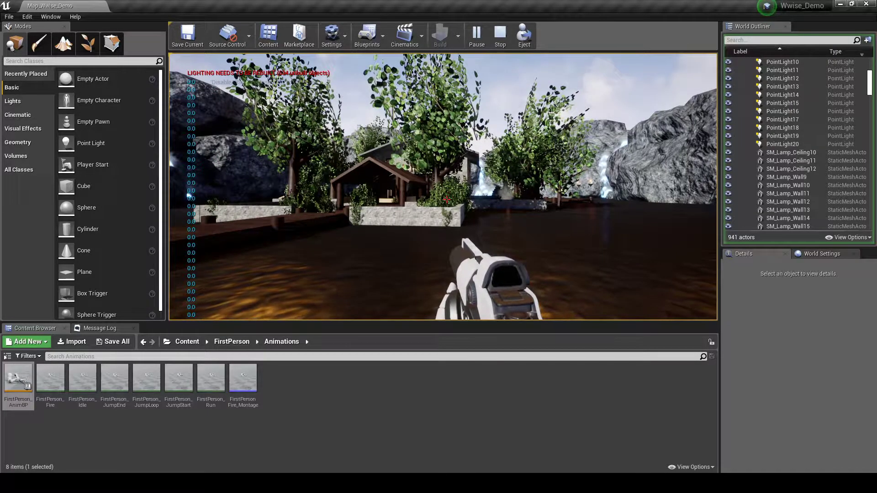
key(w)
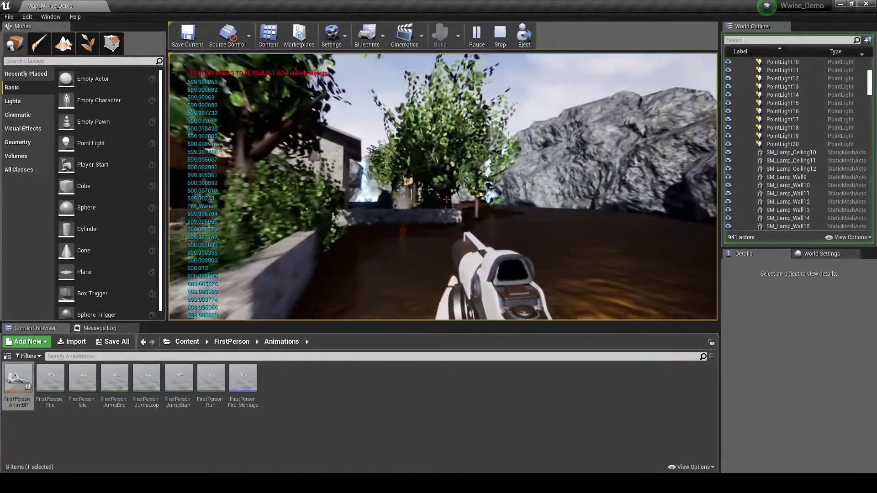
key(w)
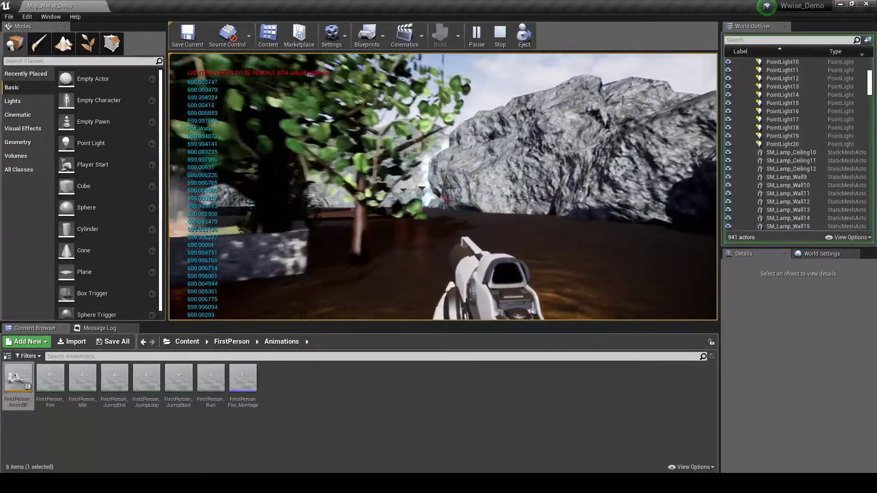
key(w)
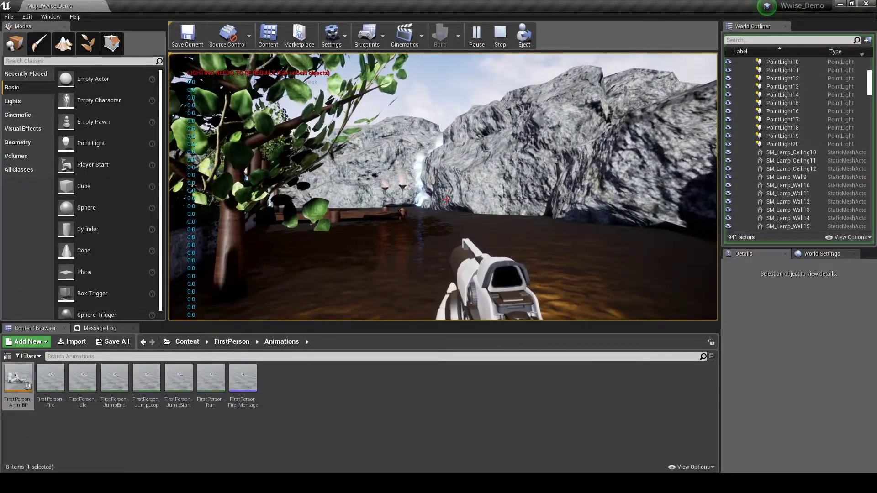
key(shift+F1)
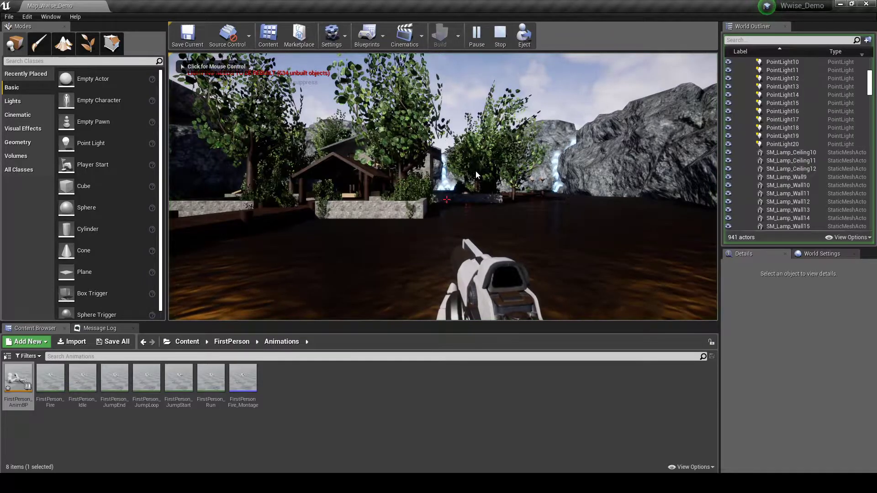
Play the level again and walk across water, gravel, wood and grass to check the footsteps on each surface
click(476, 175)
key(w)
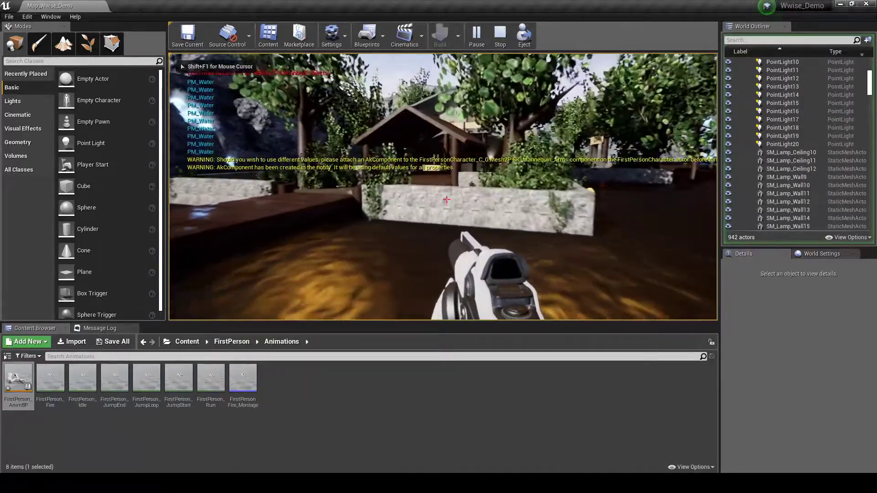
key(w)
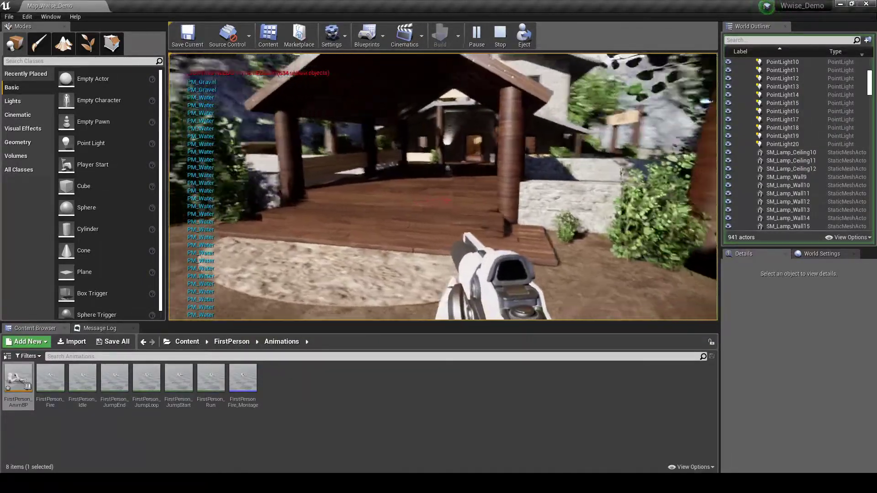
key(w)
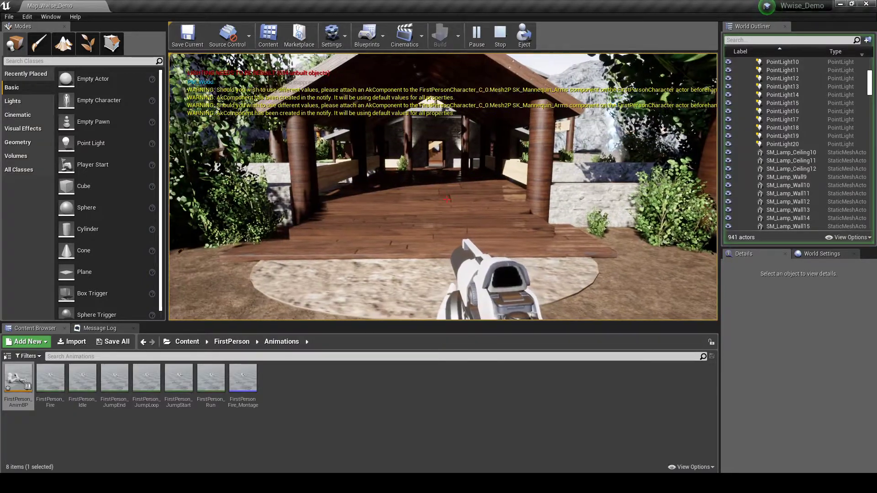
key(w)
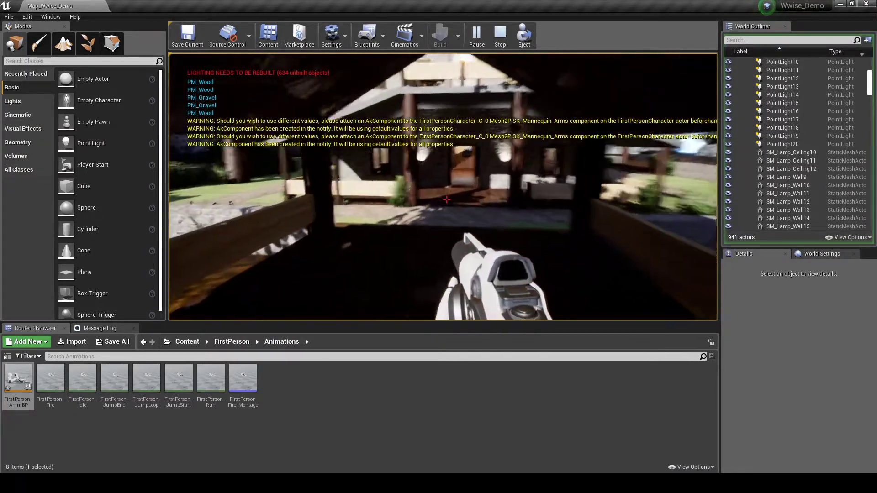
key(w)
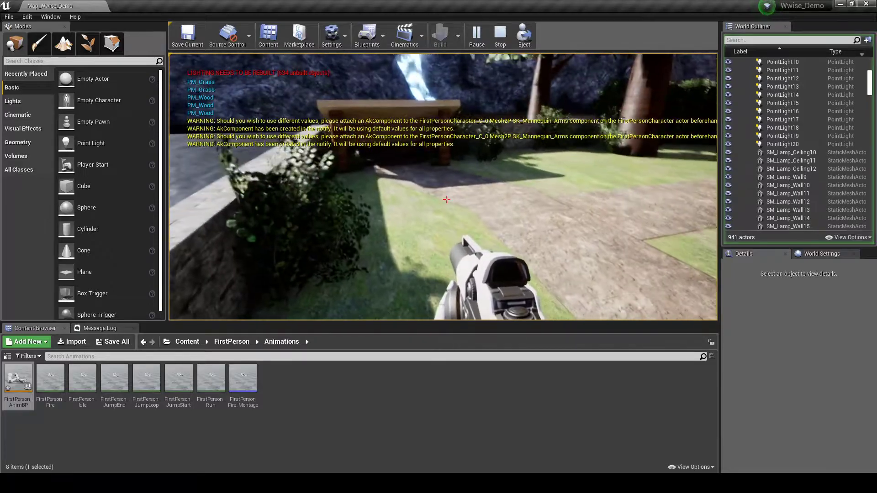
key(w)
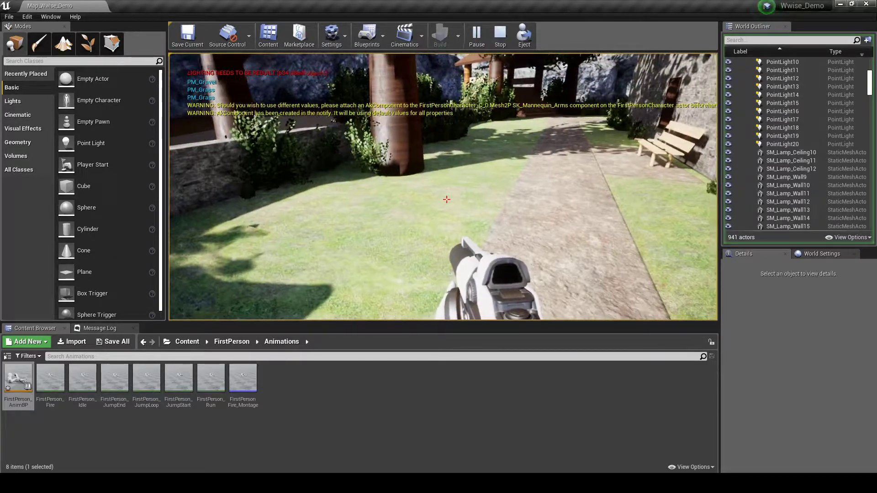
key(w)
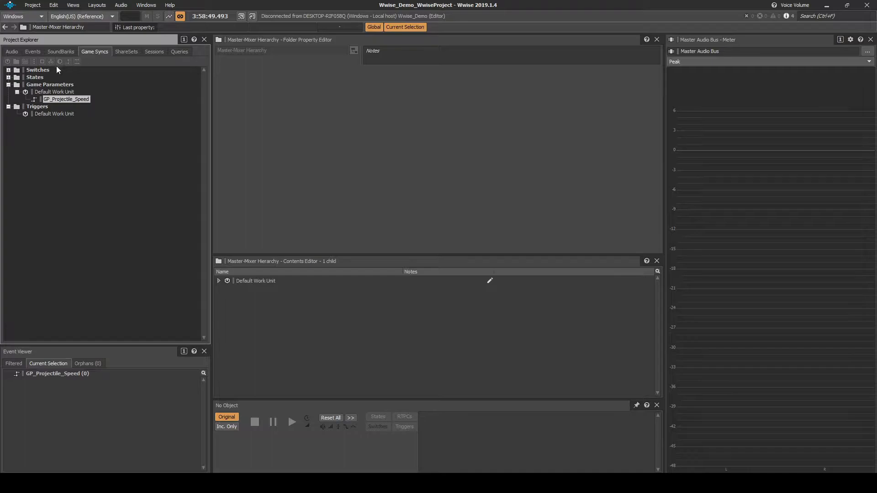
Switch to Wwise and create a game parameter named GP_Character_Speed in the Game Parameters' Default Work Unit
click(59, 90)
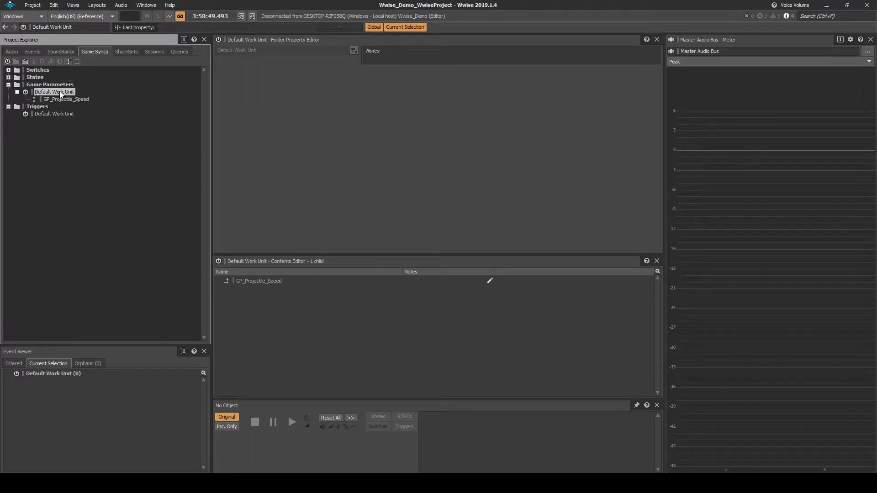
right_click(59, 91)
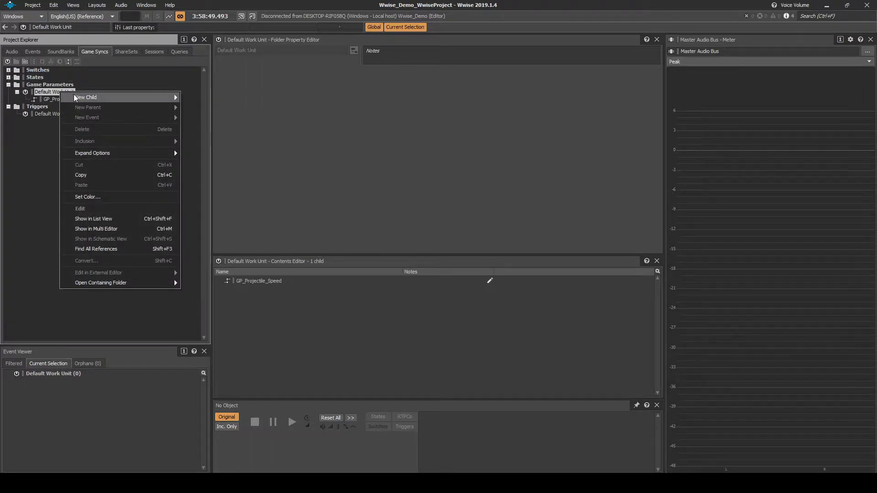
mouse_move(131, 95)
click(201, 118)
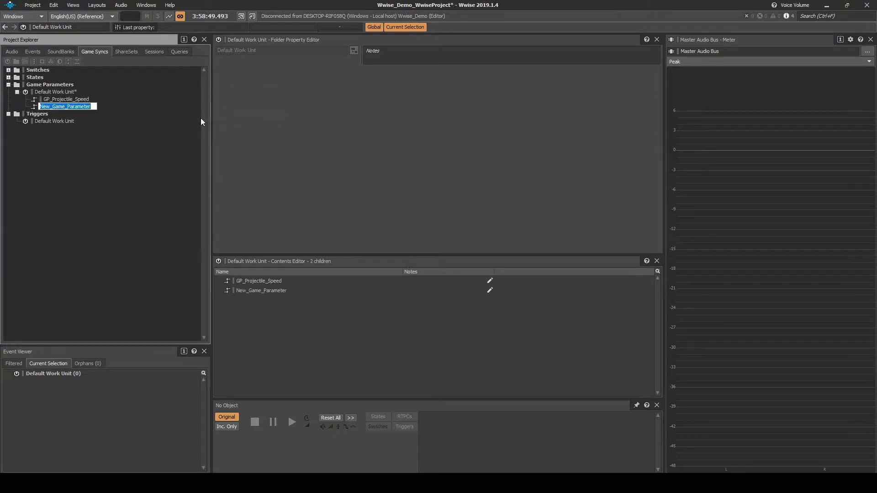
text(GP_)
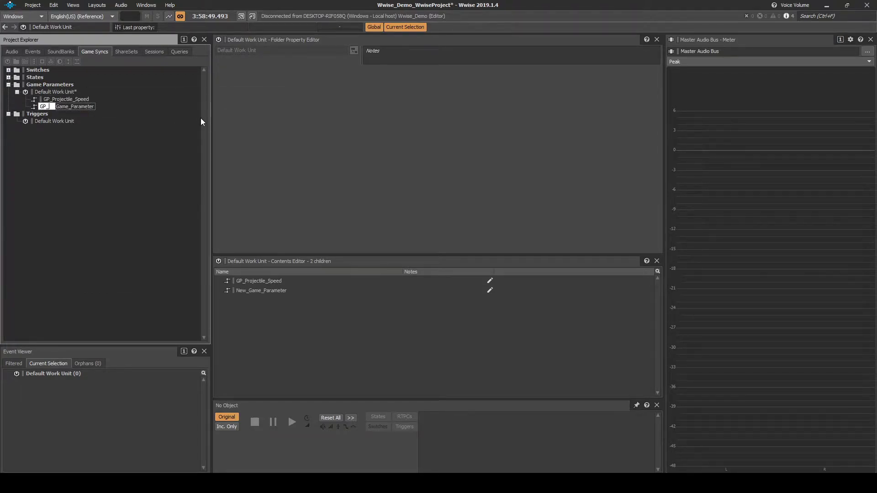
text(Character_Speed)
key(Return)
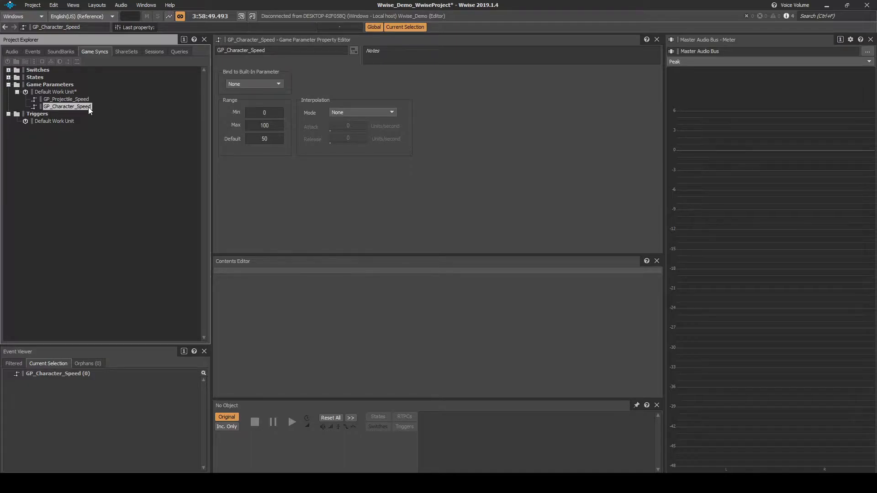
Set the GP_Character_Speed range maximum to 1000 and its default value to 0
click(274, 127)
text(100)
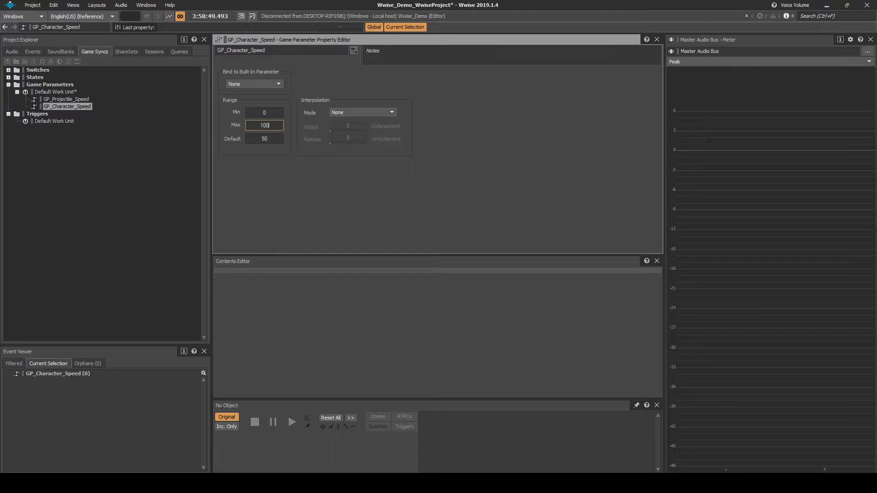
click(260, 137)
Add a Voice Volume RTPC to the CHA_FSP_Human switch container, driven by the GP_Character_Speed game parameter
click(16, 53)
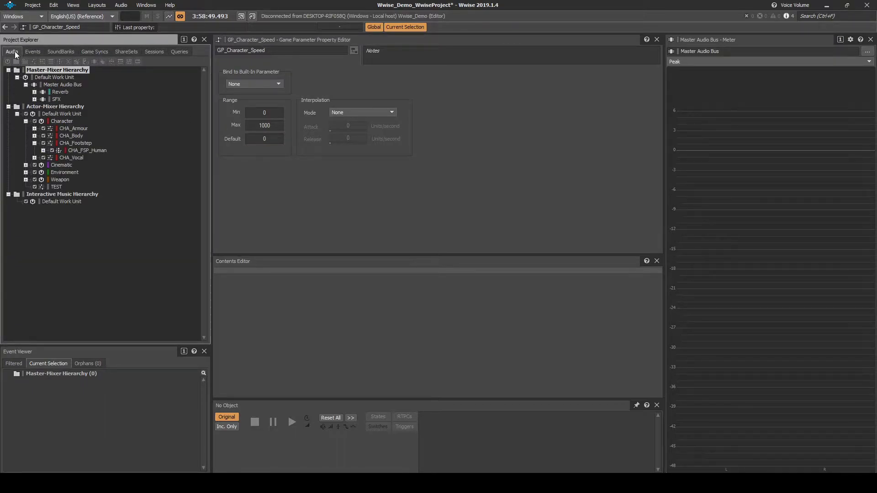
click(75, 151)
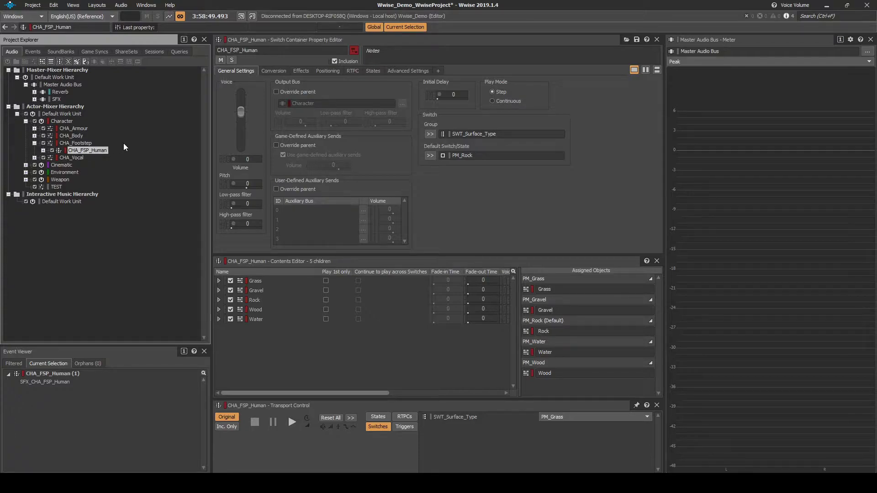
click(353, 70)
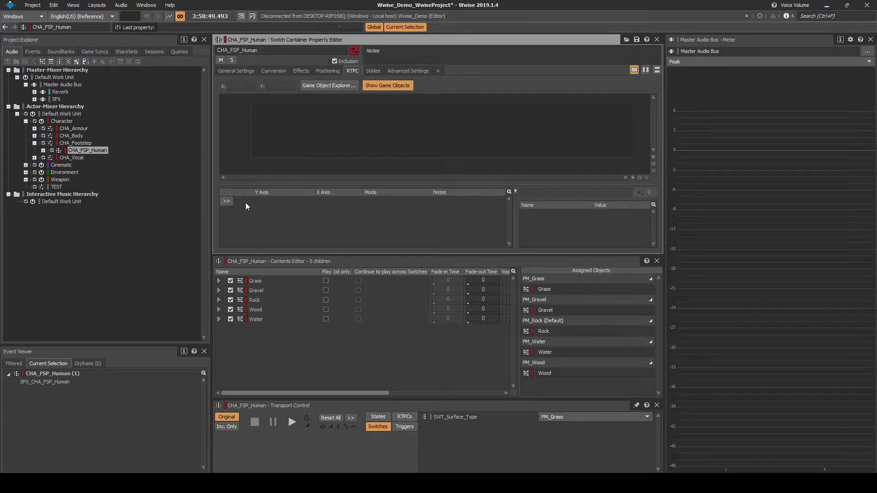
click(226, 201)
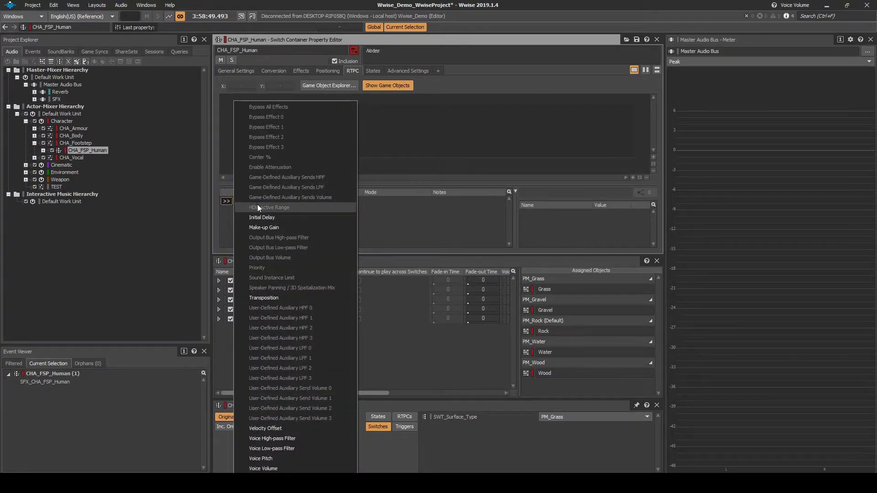
click(271, 469)
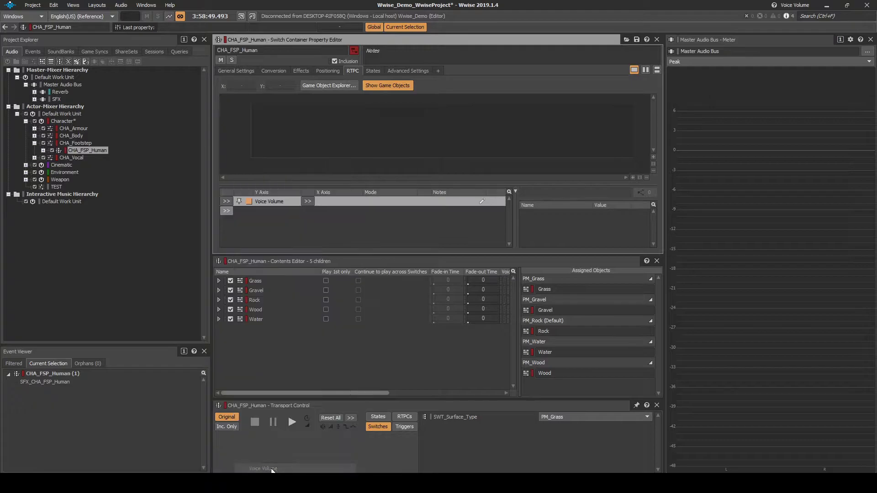
click(308, 203)
mouse_move(336, 205)
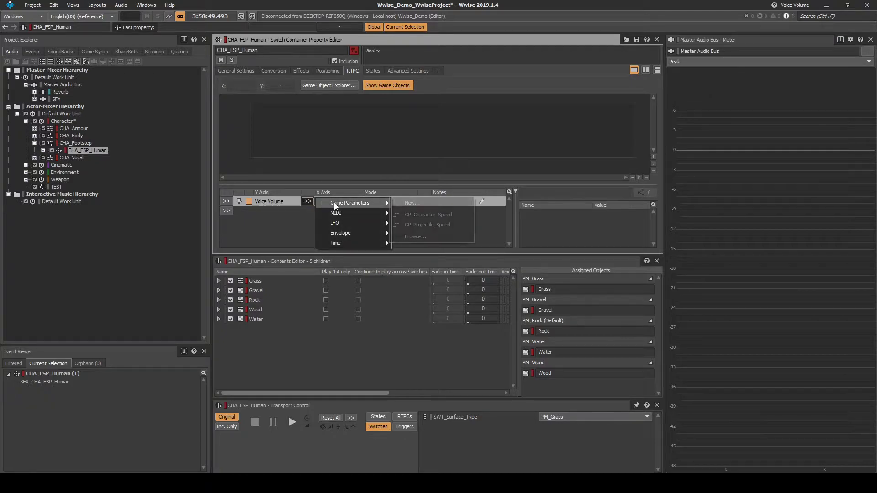
click(423, 214)
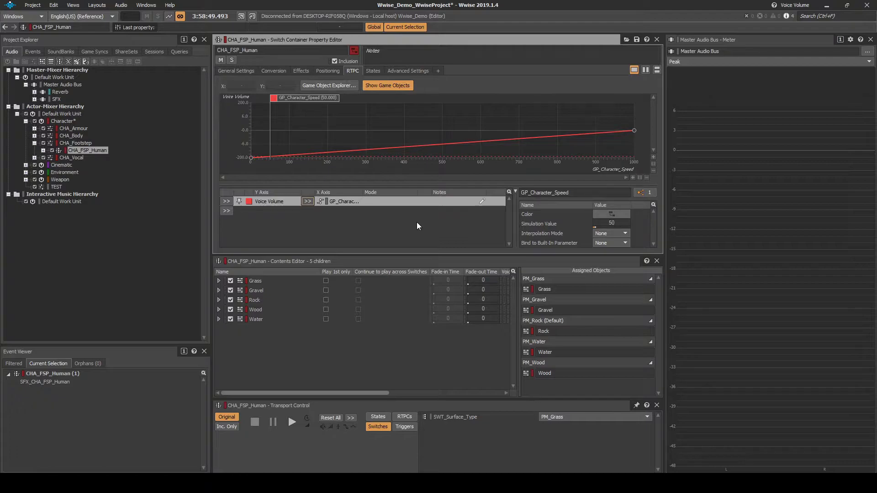
Set the Voice Volume curve's point at zero character speed to -8
click(251, 158)
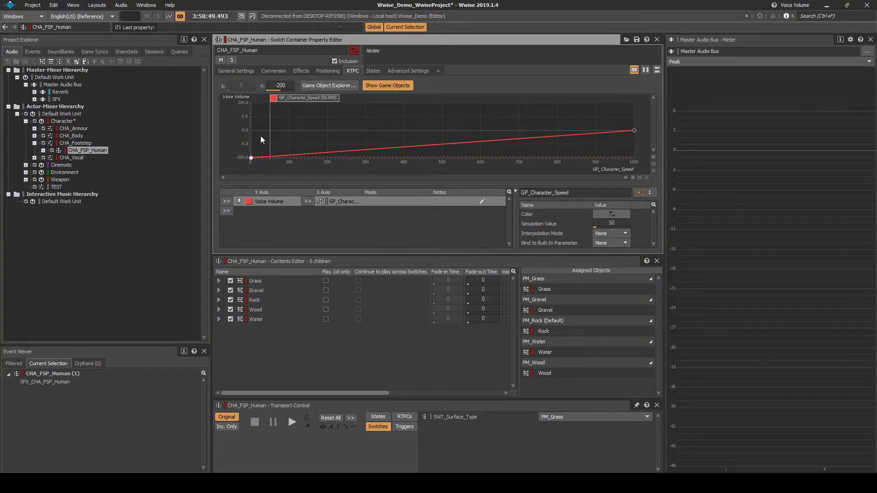
text(-8)
key(Return)
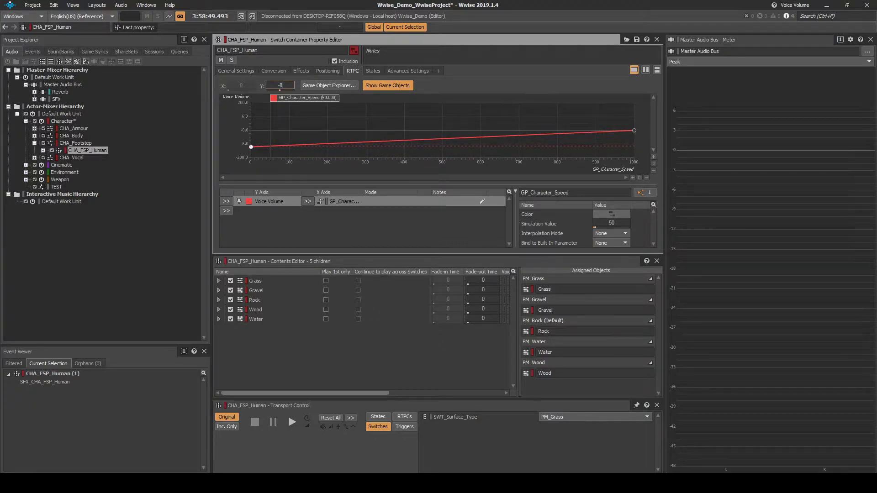
Add a point to the CHA_FSP_Human Voice Volume curve at character speed 75 with a value of -8
double_click(279, 145)
click(252, 86)
text(75)
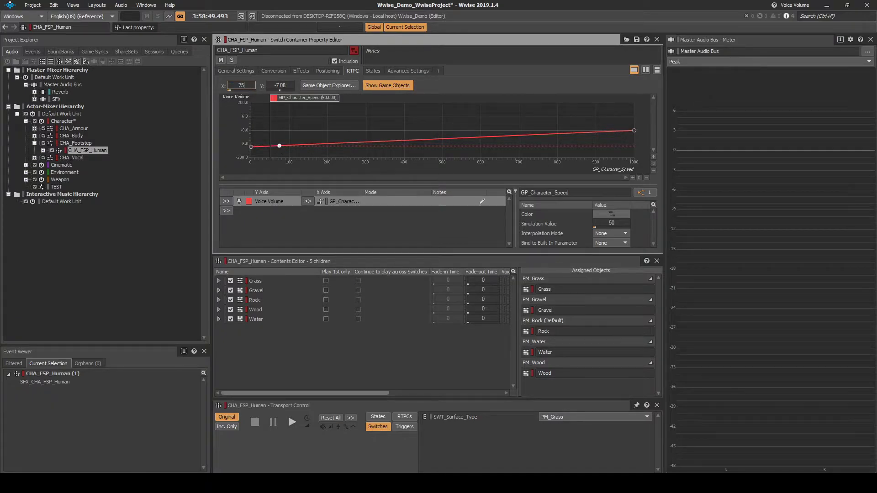
key(Return)
click(288, 82)
text(-8)
key(Return)
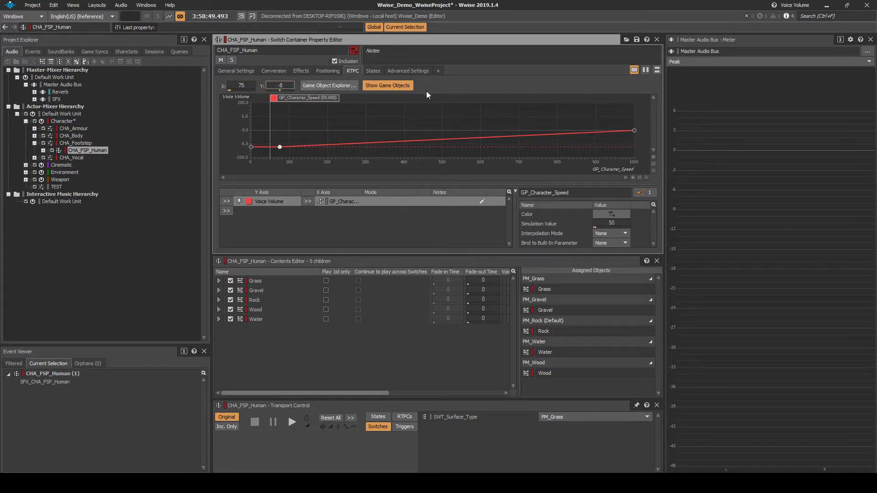
Add another point to the footstep Voice Volume curve at character speed 600 with a value of 0
double_click(481, 138)
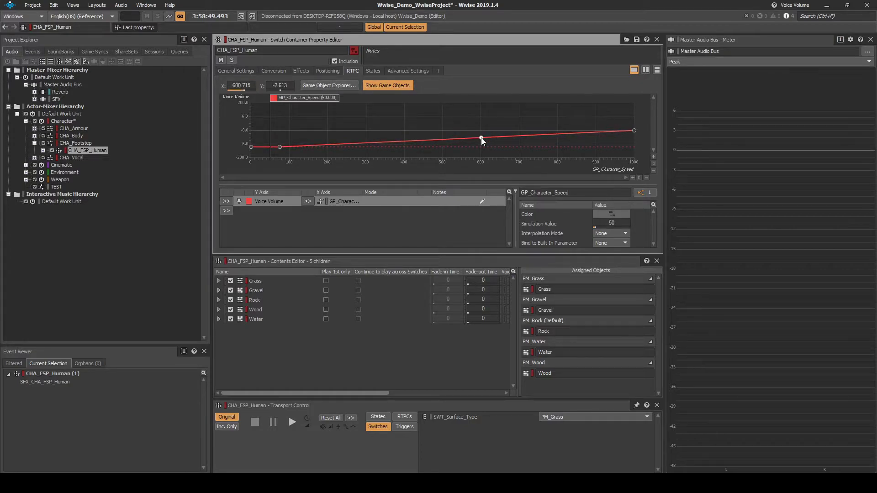
click(251, 85)
text(600)
click(289, 86)
text(0)
key(Return)
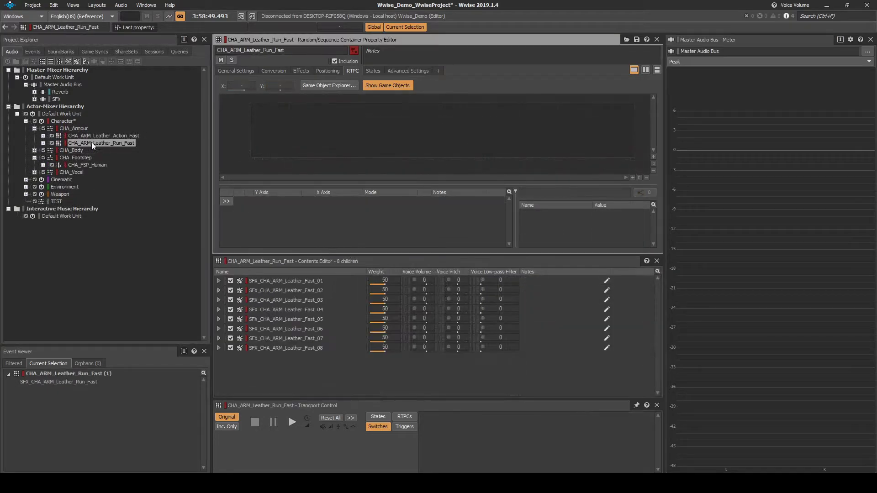
Add a Voice Volume RTPC to the CHA_ARM_Leather_Run_Fast container, driven by the GP_Character_Speed game parameter
click(226, 202)
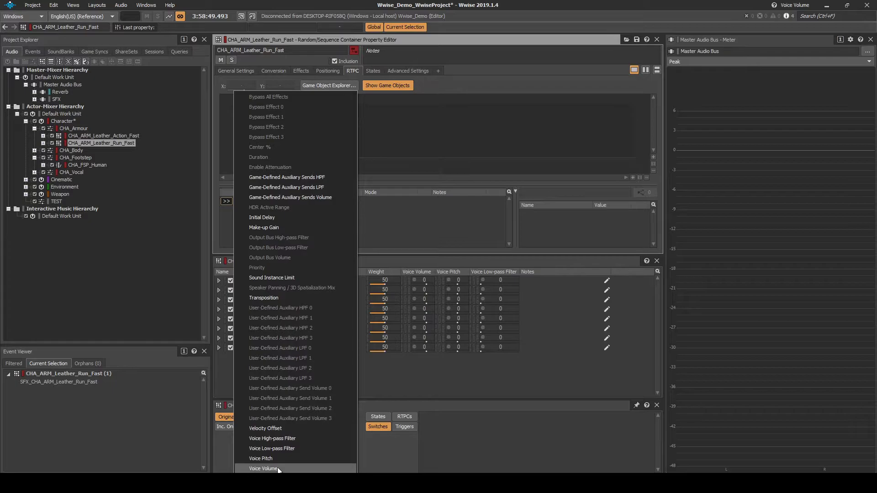
click(264, 468)
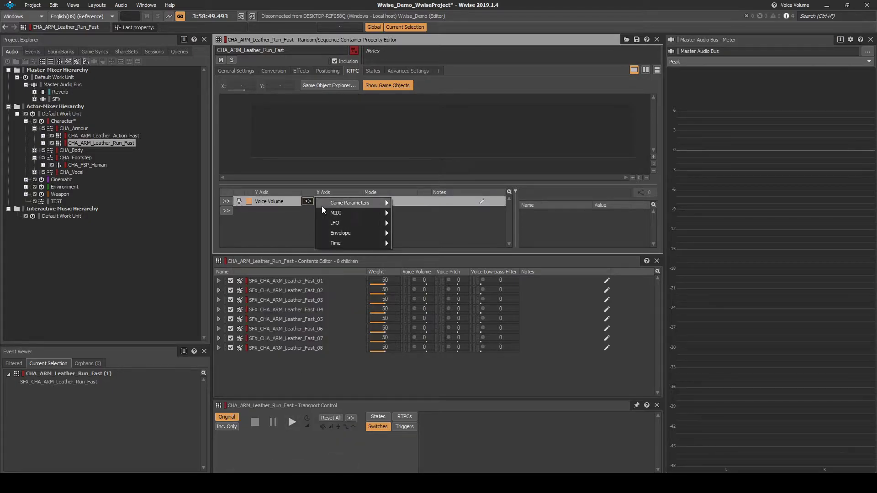
mouse_move(355, 204)
click(454, 217)
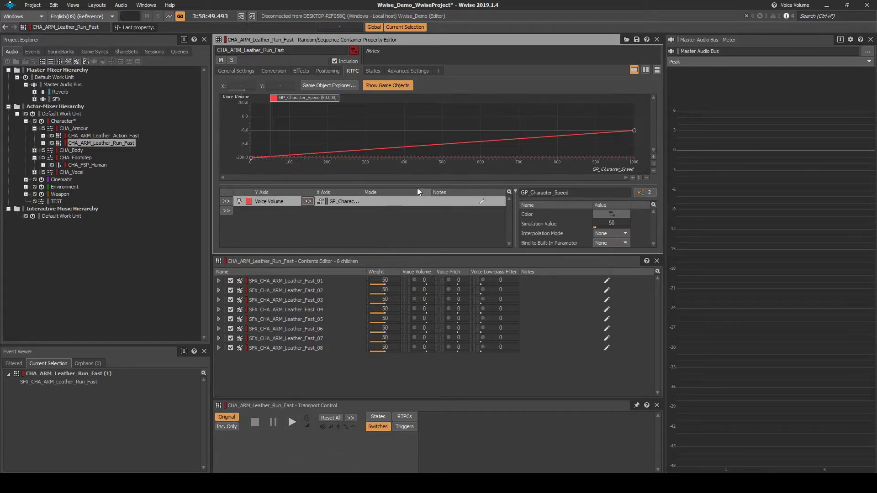
Set the zero-speed point of the leather run Voice Volume curve to -8 and add a point at a speed of about 75
click(252, 158)
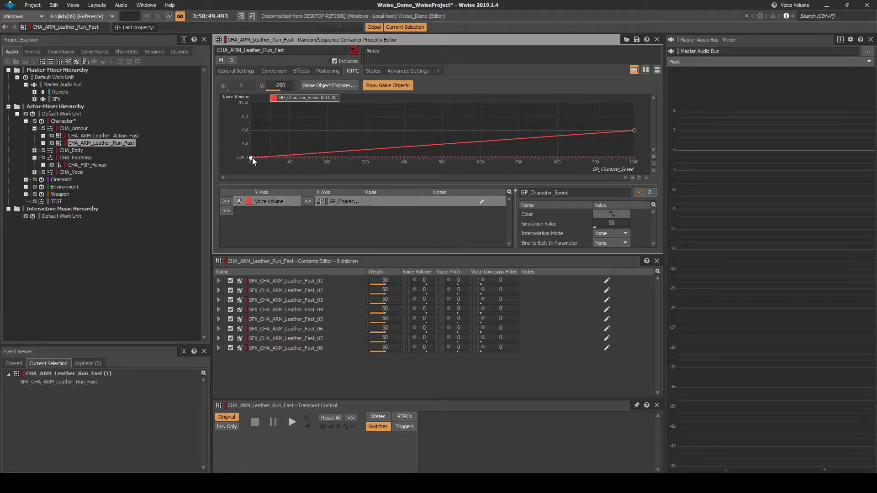
click(291, 85)
text(-8)
key(Return)
double_click(280, 146)
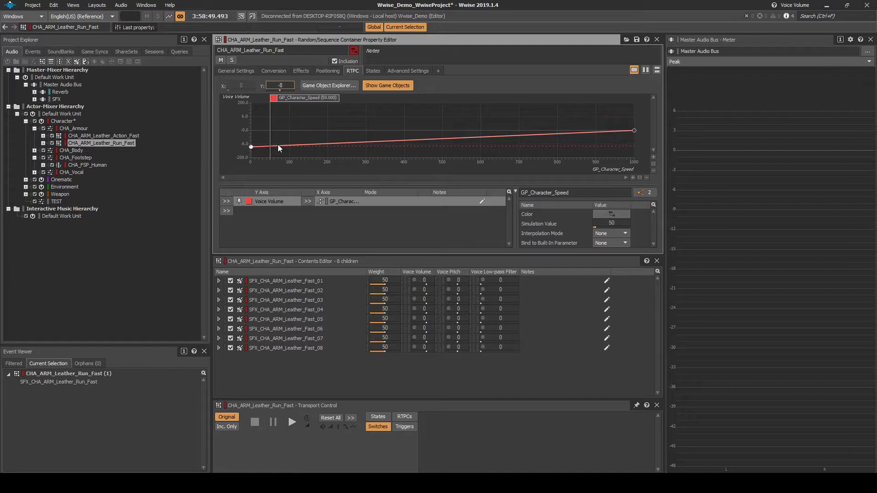
Try a Voice High-pass Filter RTPC on CHA_FSP_Human driven by GP_Character_Speed, lowering the curve's zero-speed point
click(75, 165)
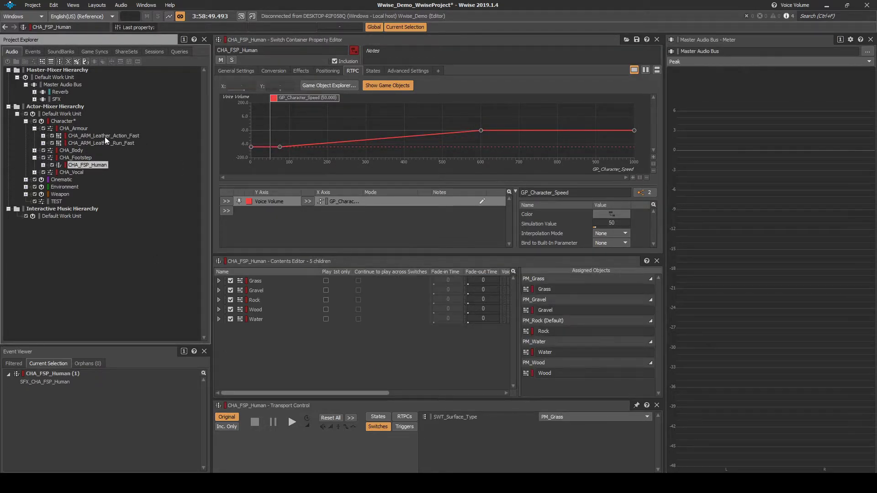
click(231, 211)
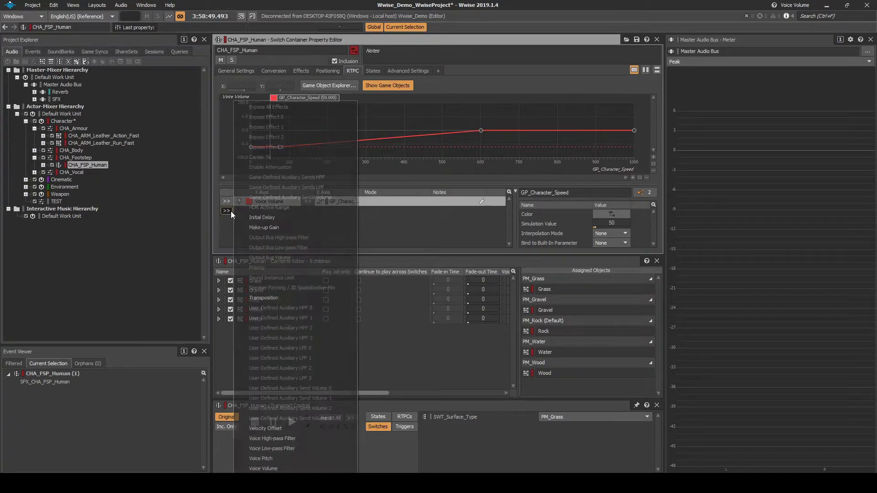
click(291, 439)
click(307, 211)
mouse_move(365, 212)
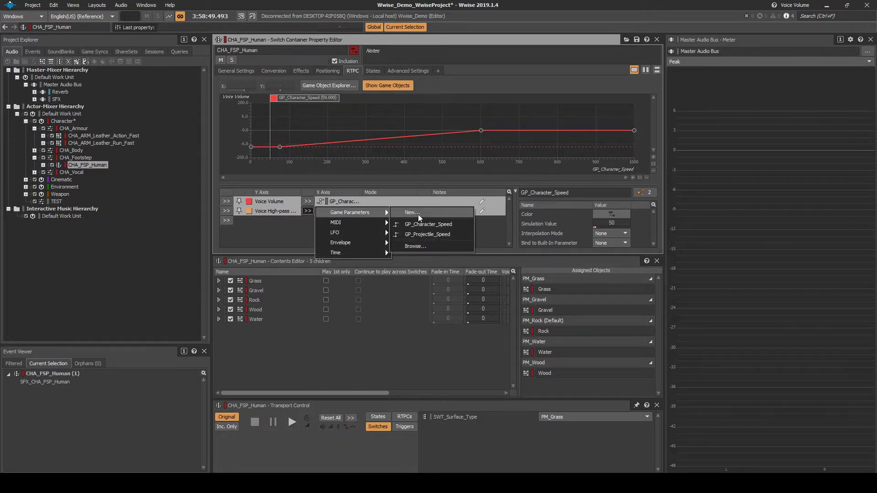
click(423, 221)
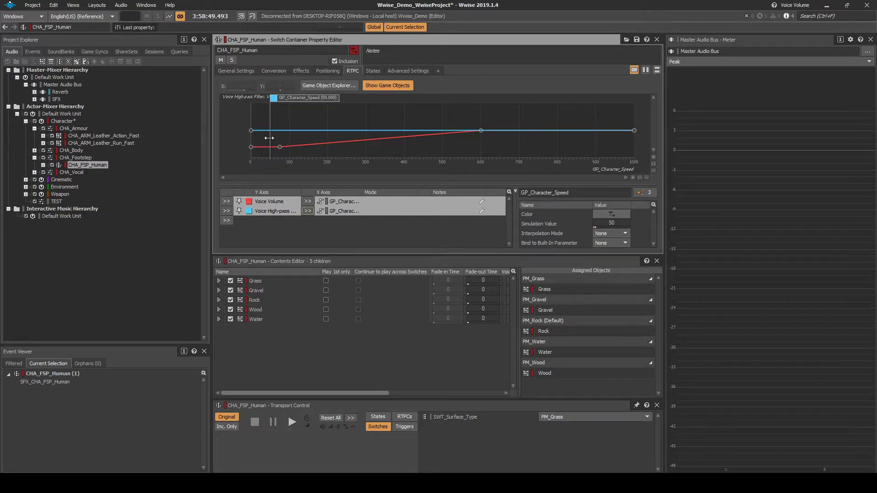
drag(251, 131, 253, 147)
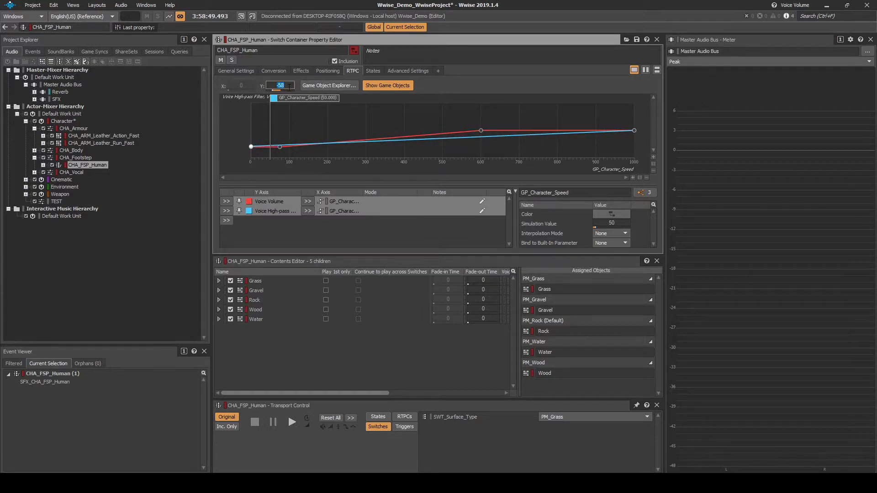
Undo the Voice High-pass Filter curve edit and the RTPC added to CHA_FSP_Human
key(ctrl+z)
key(ctrl+z)
key(ctrl+z)
Save the Wwise project and switch to the SoundBank layout
click(32, 5)
click(43, 37)
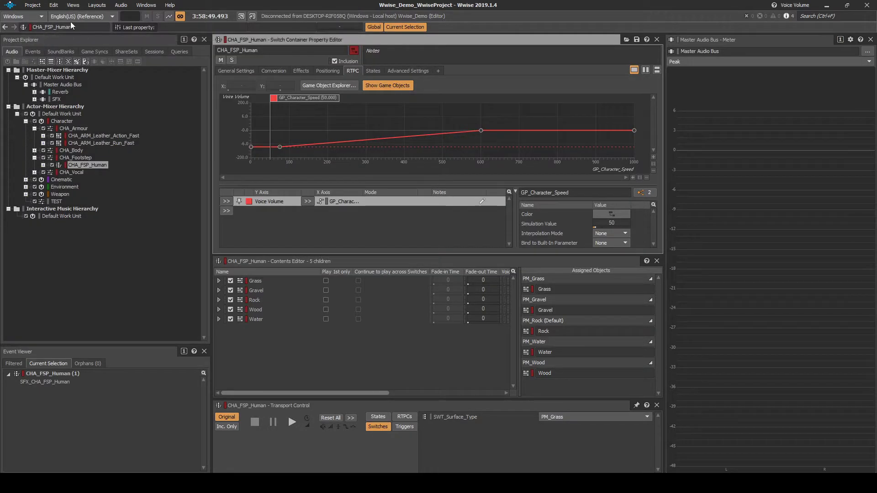
click(91, 6)
click(114, 34)
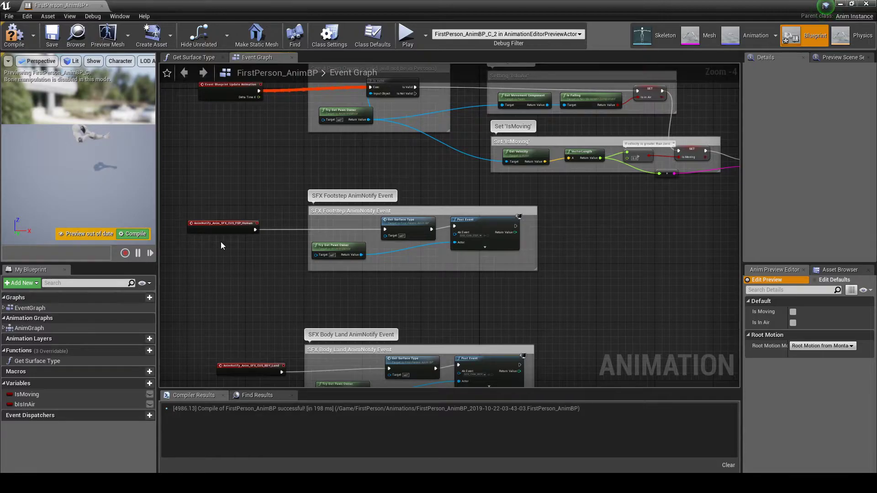
Break the footstep notify event's link to Get Surface Type and move the SFX Footstep AnimNotify Event group aside to make room
right_click(255, 230)
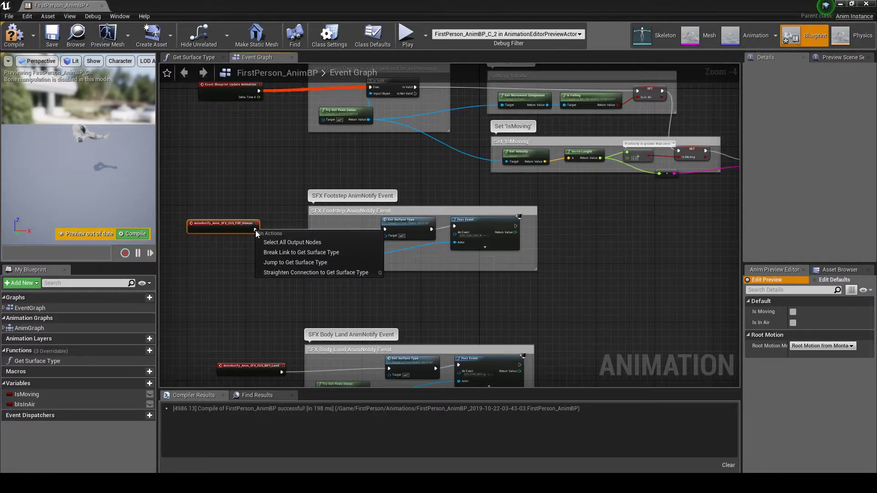
click(279, 252)
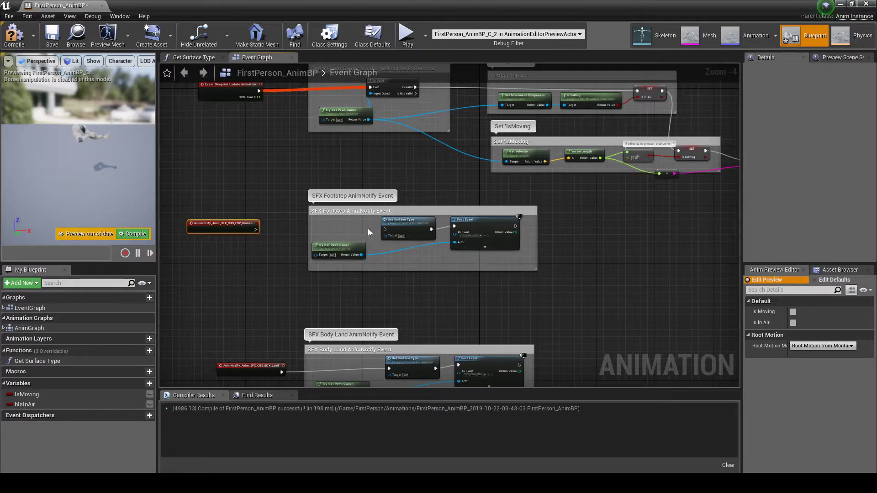
drag(366, 213, 641, 211)
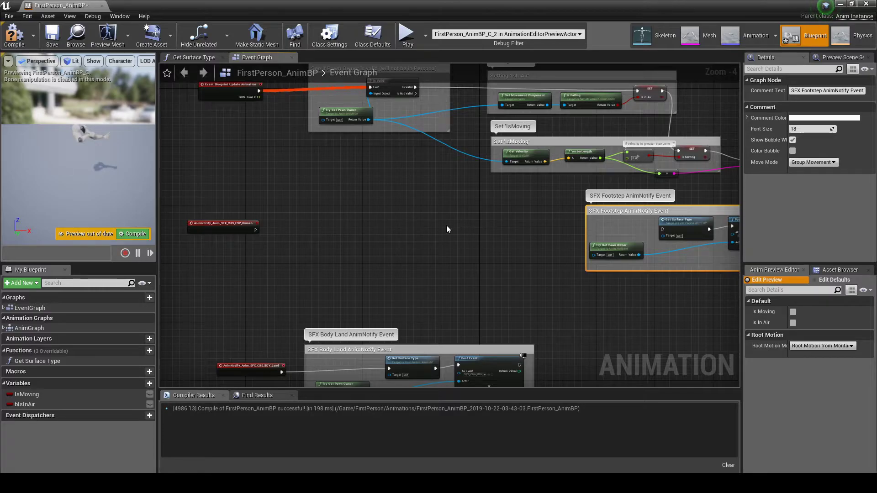
Add a Set RTPCValue node between the footstep notify event and the SFX Footstep AnimNotify Event group
right_click(433, 225)
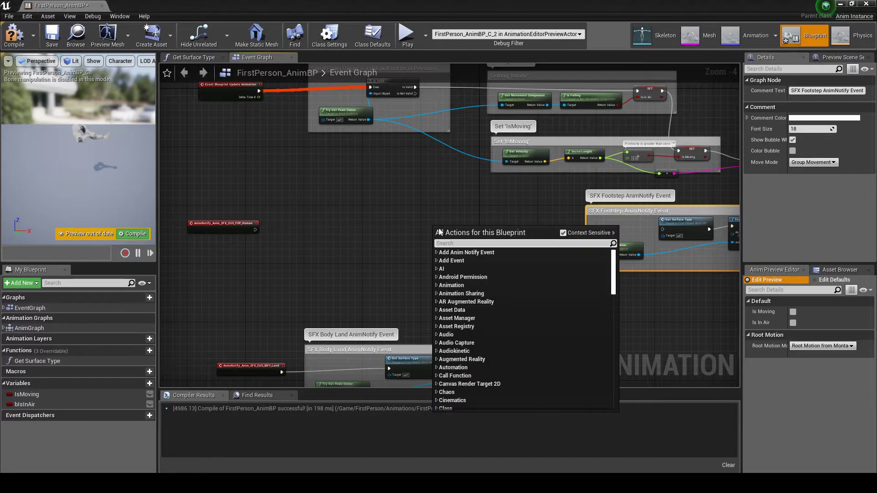
text(s)
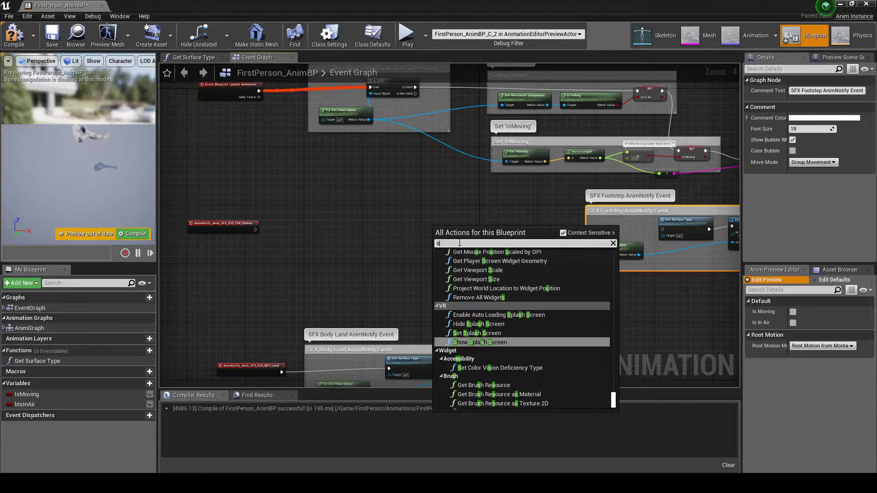
text(et RTPCValue)
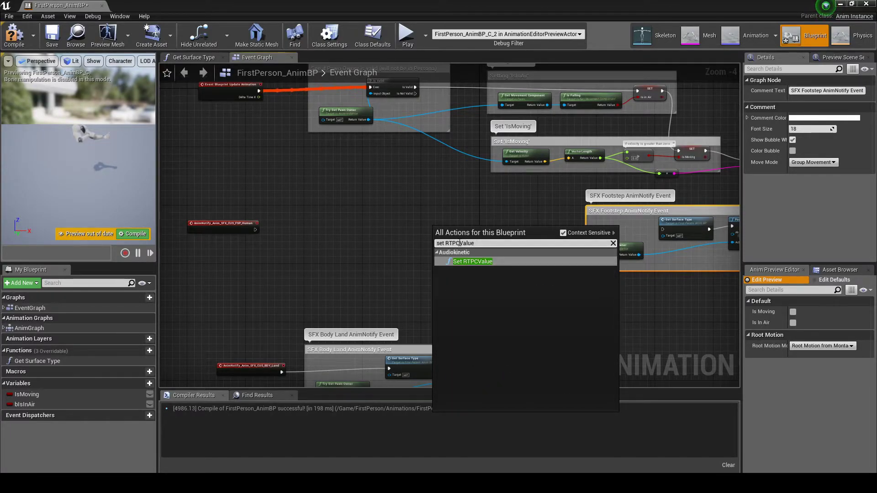
key(Return)
drag(458, 241, 440, 235)
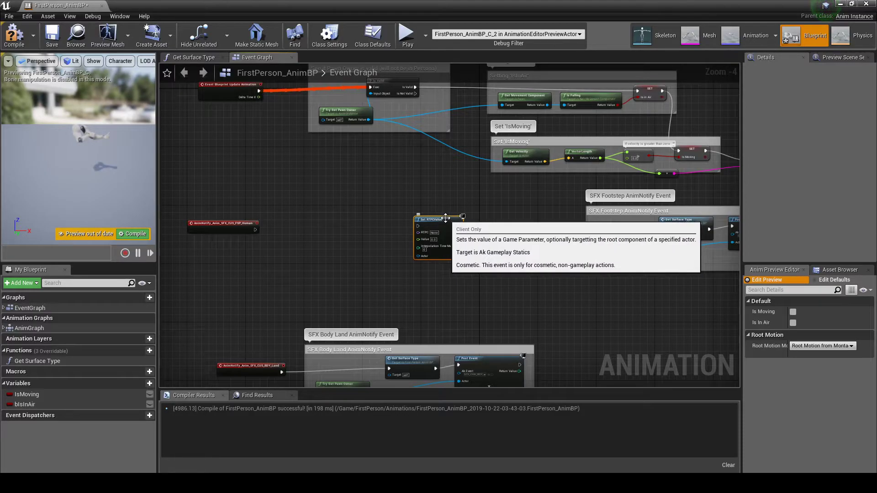
Set the RTPC name on the Set RTPCValue node to GP_Character_Speed
click(434, 232)
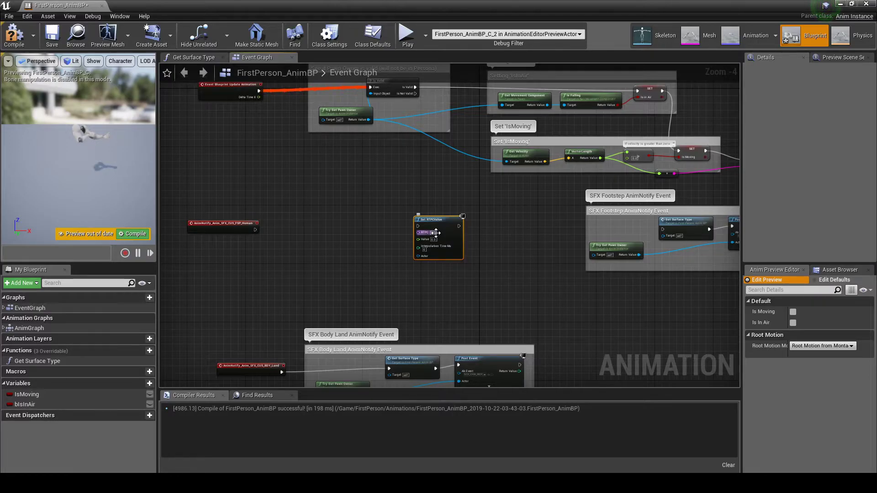
text(Foot)
key(Return)
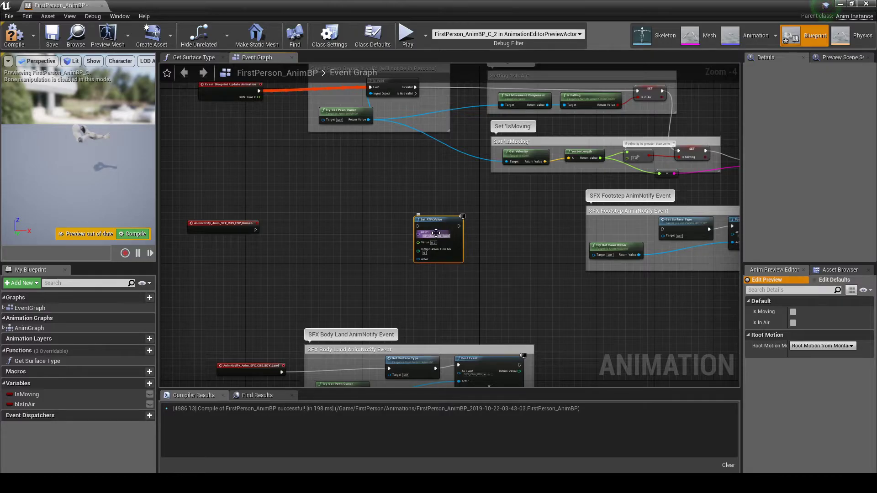
text(d)
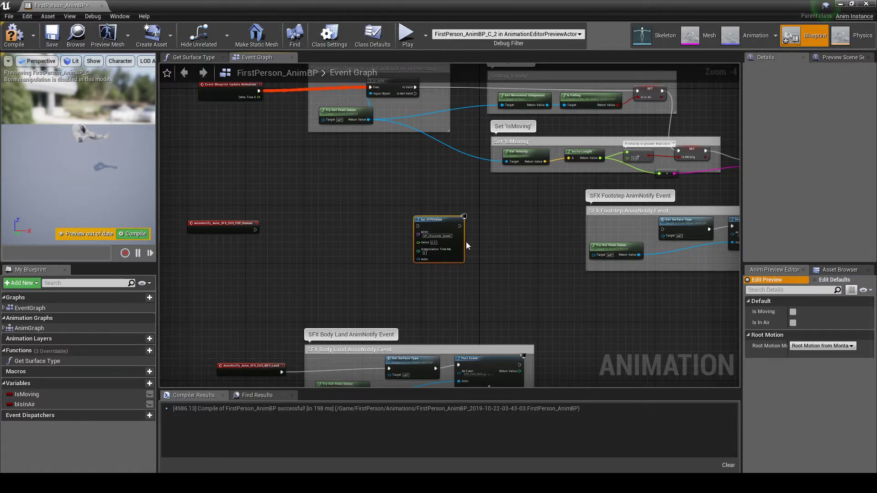
Wire Set RTPCValue's execution between the footstep notify event and Get Surface Type, and feed its Value from the VectorLength return value
key(ctrl+z)
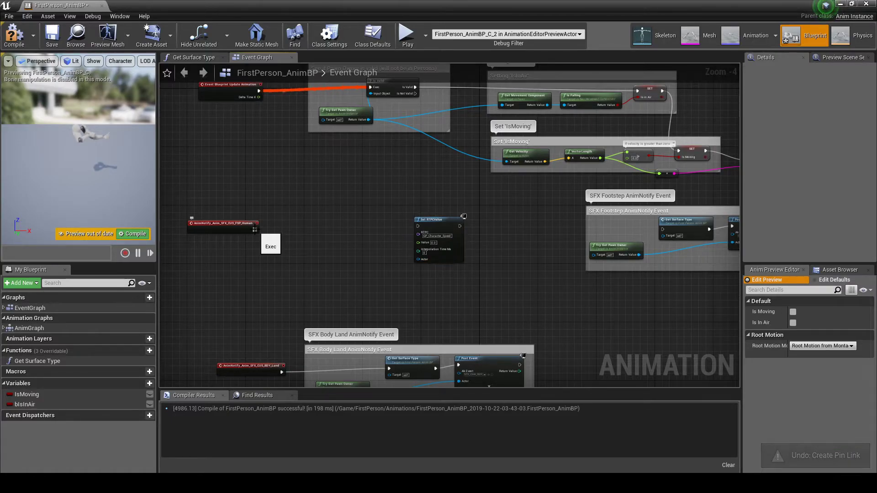
drag(255, 230, 663, 229)
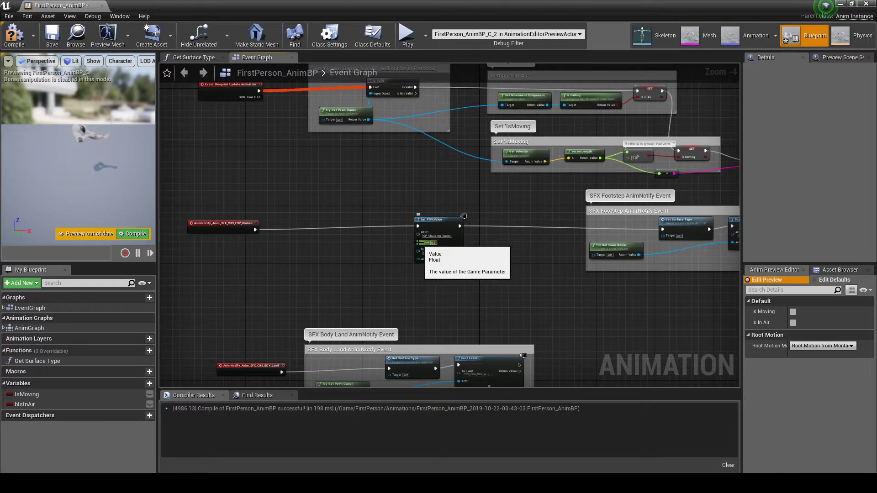
drag(418, 243, 601, 158)
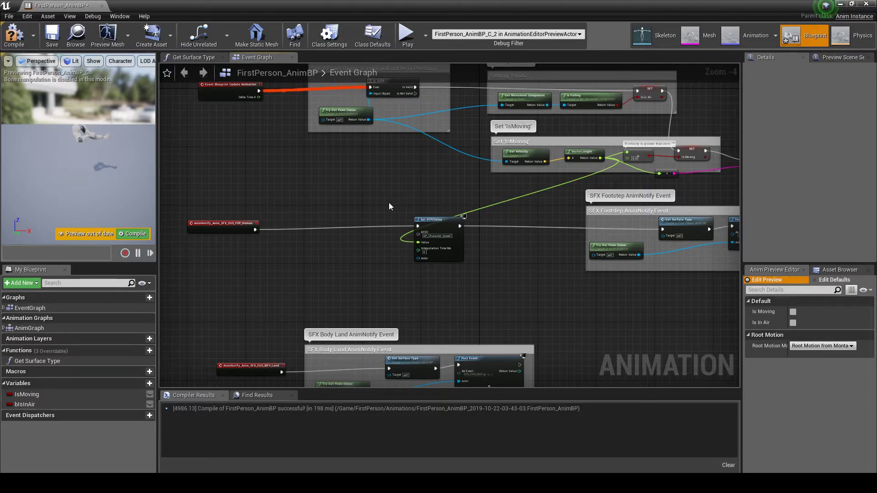
Wrap the Set RTPCValue node in a comment box and begin its title with "SFX Character S"
drag(390, 202, 500, 271)
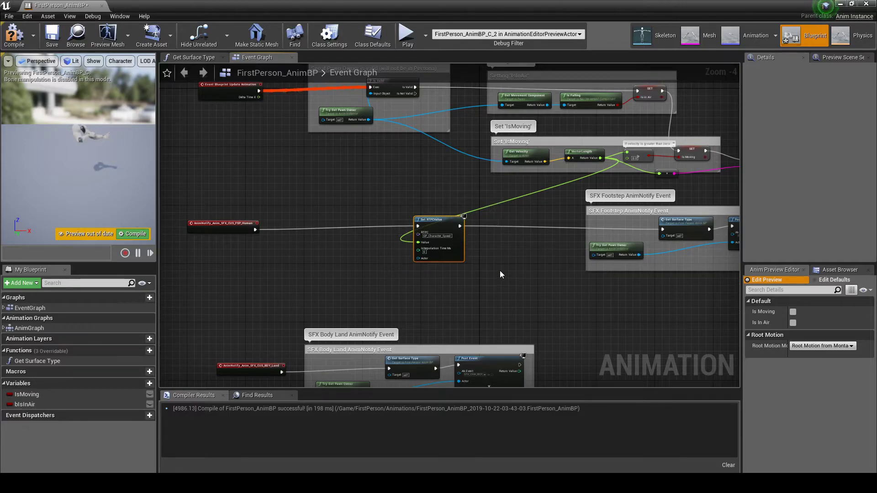
key(c)
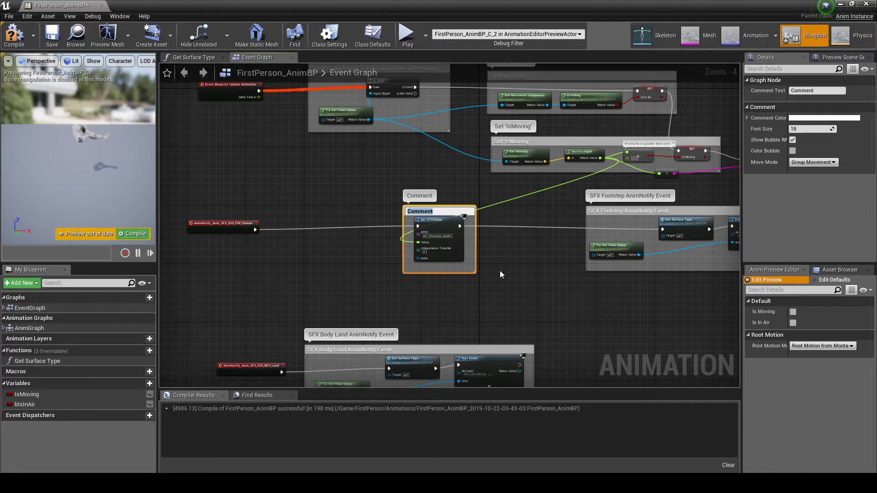
text(SFX Character S)
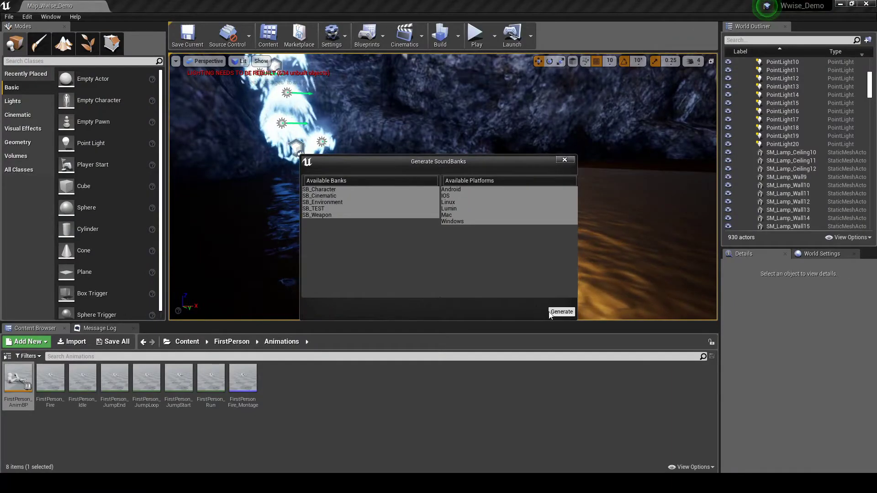
Generate the SoundBanks for all available banks and platforms from the Unreal level editor
click(558, 311)
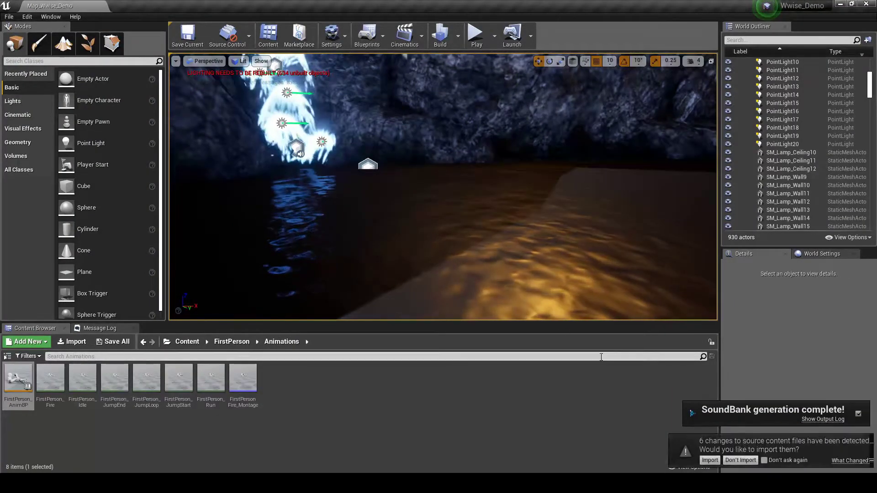
click(692, 461)
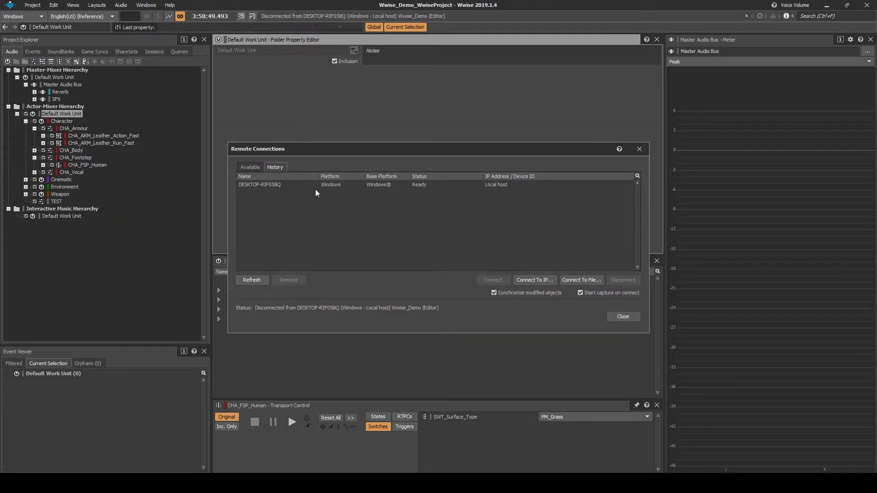
Connect Wwise to the local Wwise_Demo editor session and switch to the Profiler layout
double_click(315, 183)
click(97, 5)
click(107, 24)
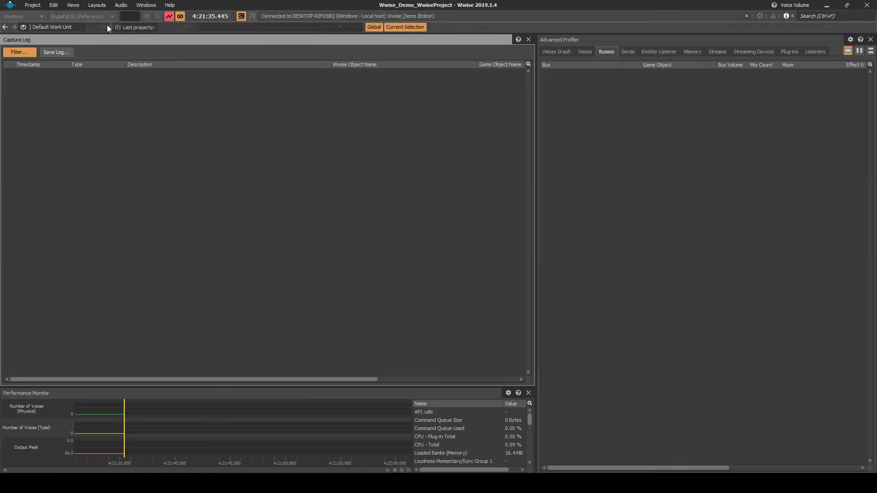
Limit the Capture Log filter to the CHA_Footstep object and solo the CHA_Footstep actor-mixer in Wwise
click(26, 53)
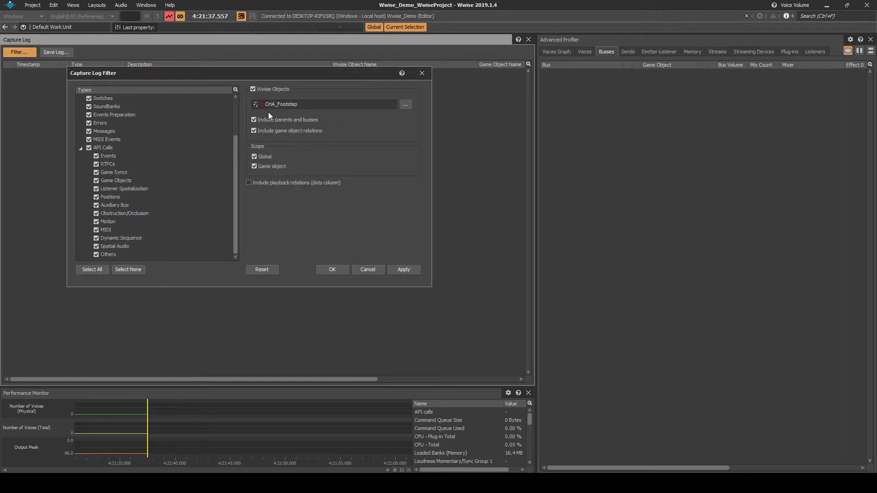
click(405, 105)
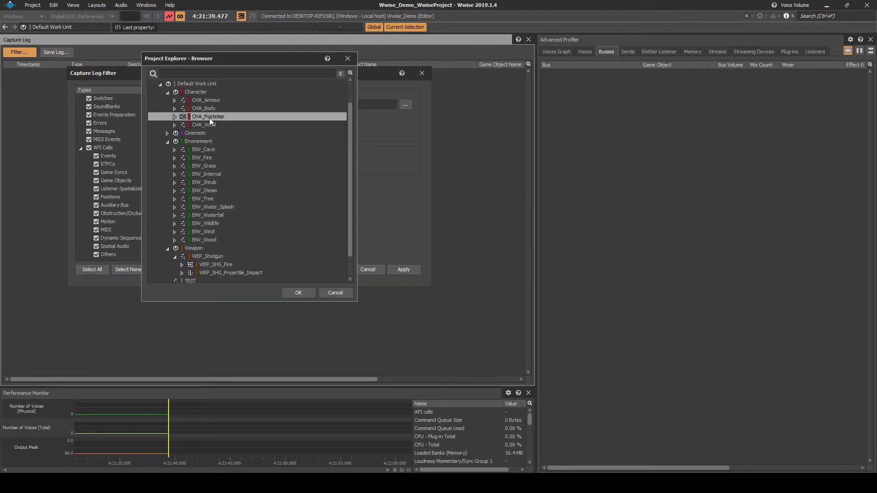
click(292, 291)
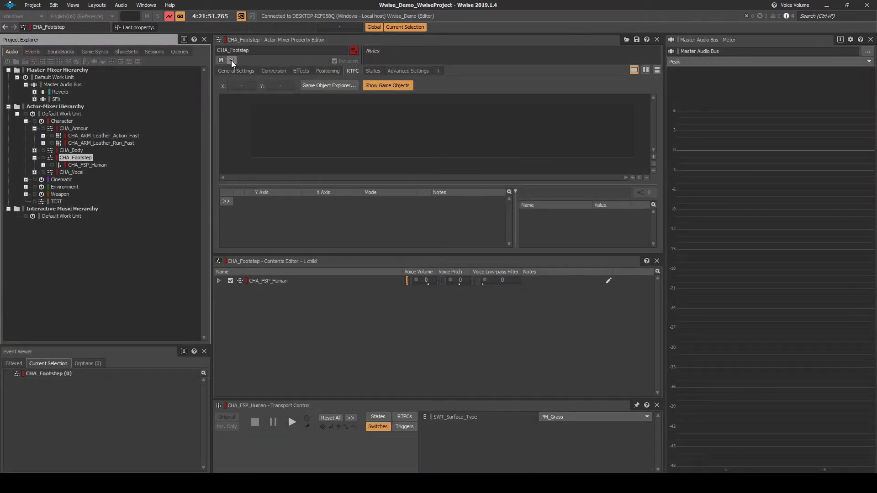
click(232, 60)
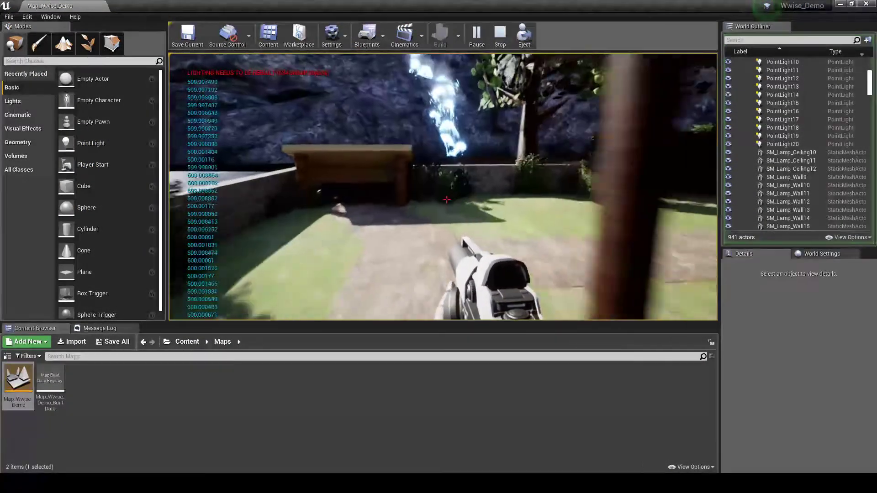
Switch to the running Unreal play session and move the character along the garden paths with repeated starts and stops to listen to the footsteps
key(w)
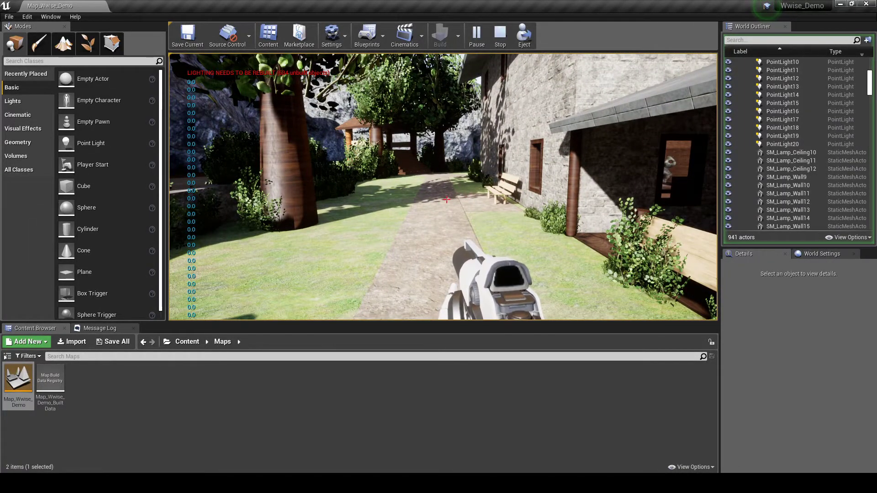
key(w)
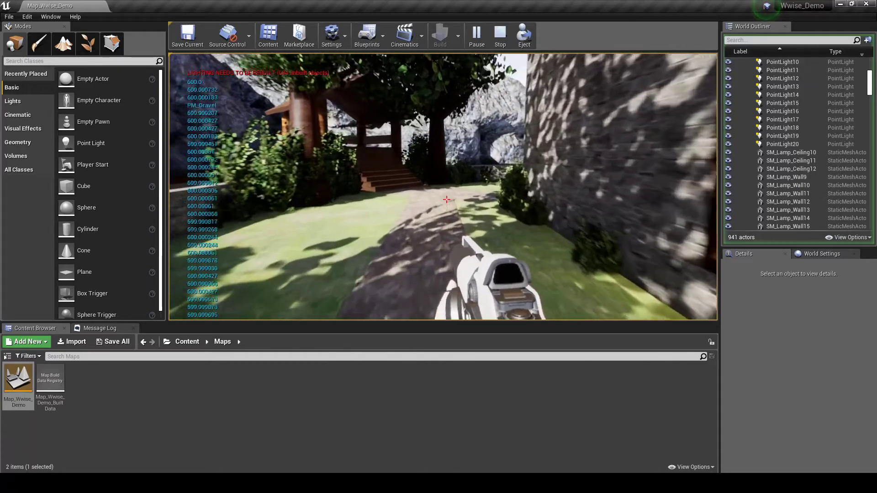
key(w)
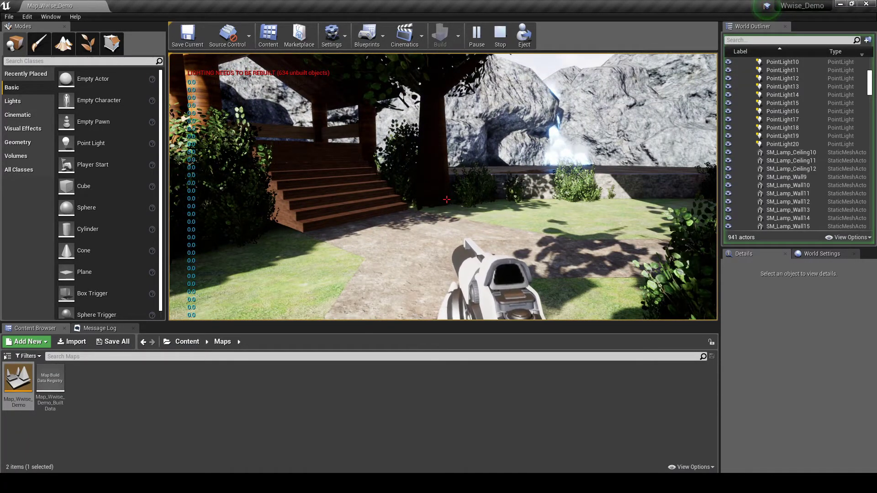
key(w)
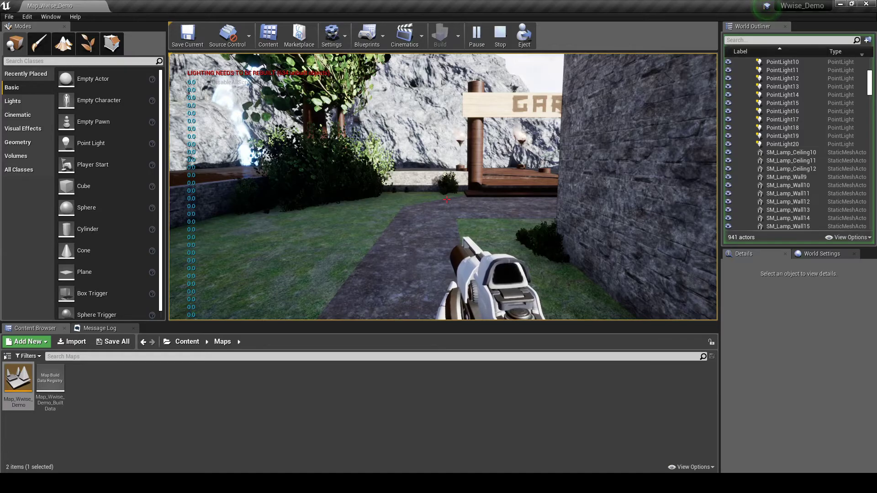
key(w)
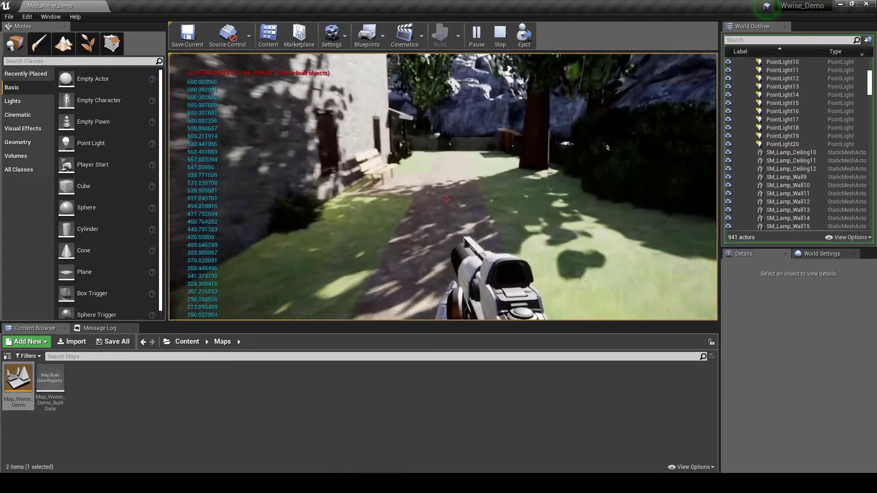
key(w)
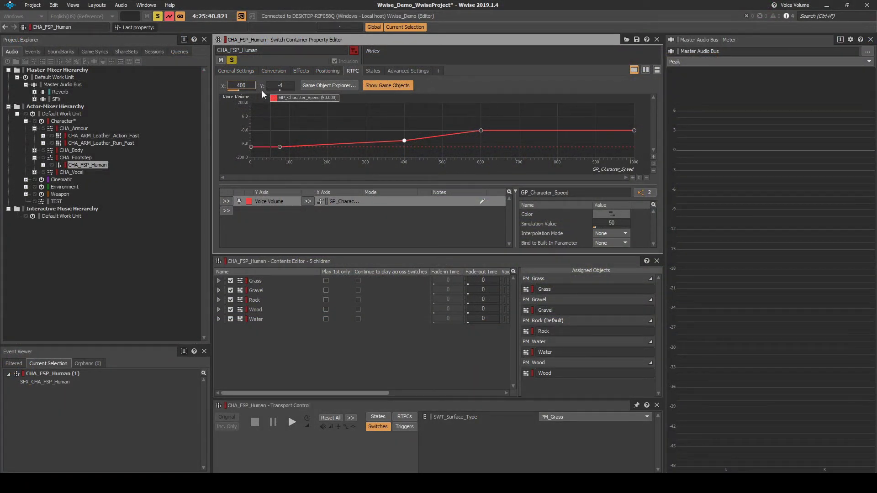
In Wwise, disconnect from the local Wwise_Demo editor session and save the project
click(241, 17)
click(39, 5)
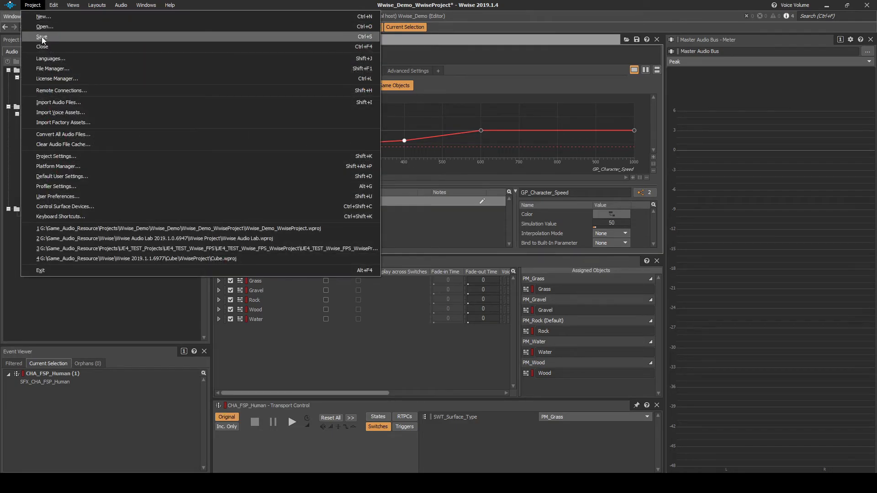
click(40, 5)
Switch Wwise to the SoundBank layout
click(96, 5)
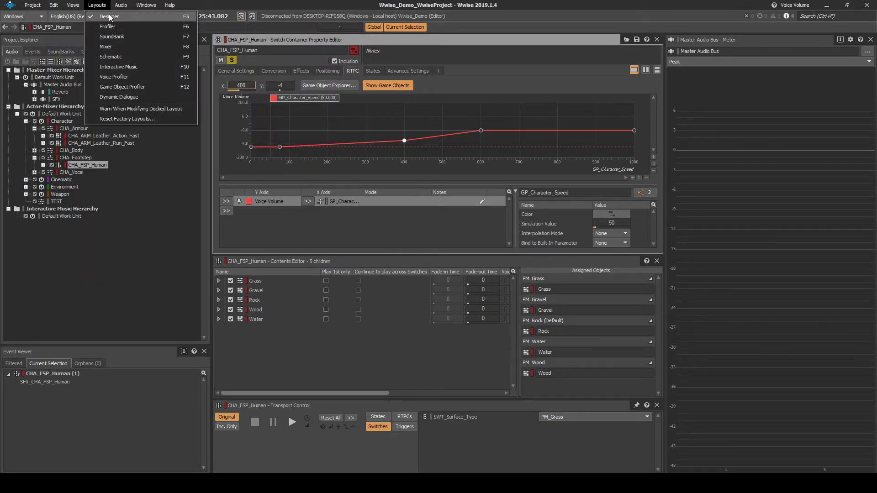
click(111, 36)
Generate the SoundBanks for all available banks and platforms from the Unreal level editor and import the detected source content changes
click(439, 63)
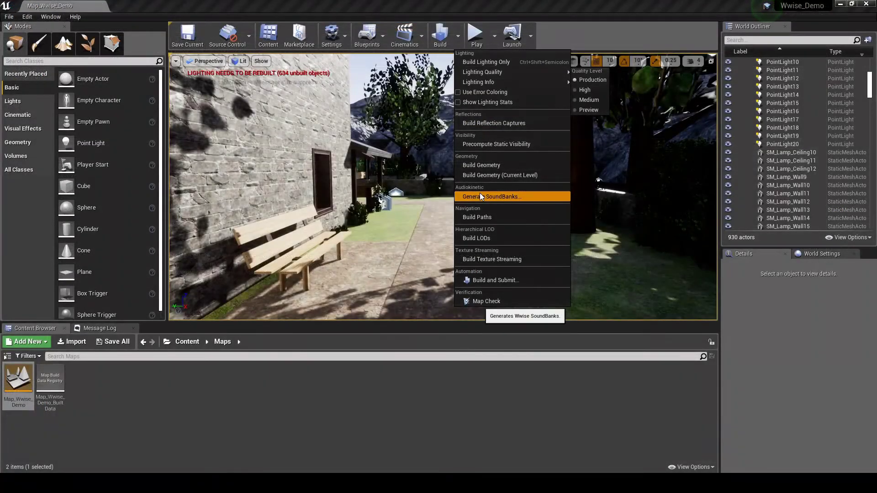
click(480, 194)
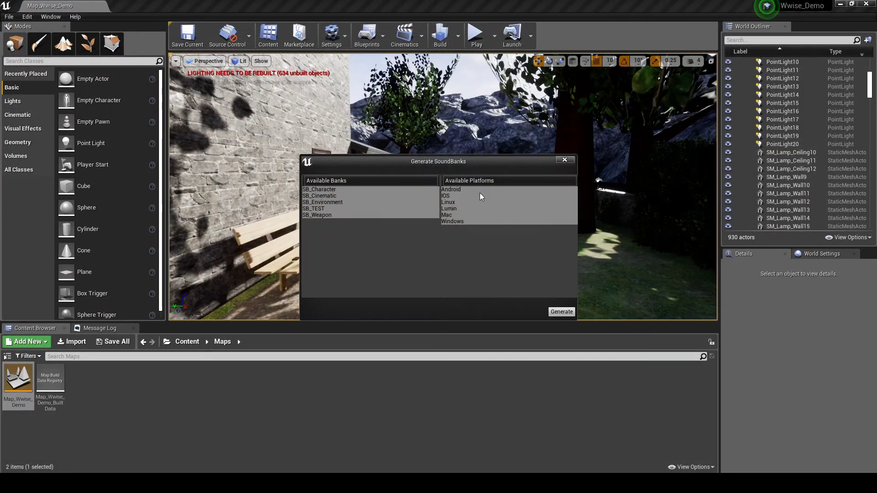
click(559, 309)
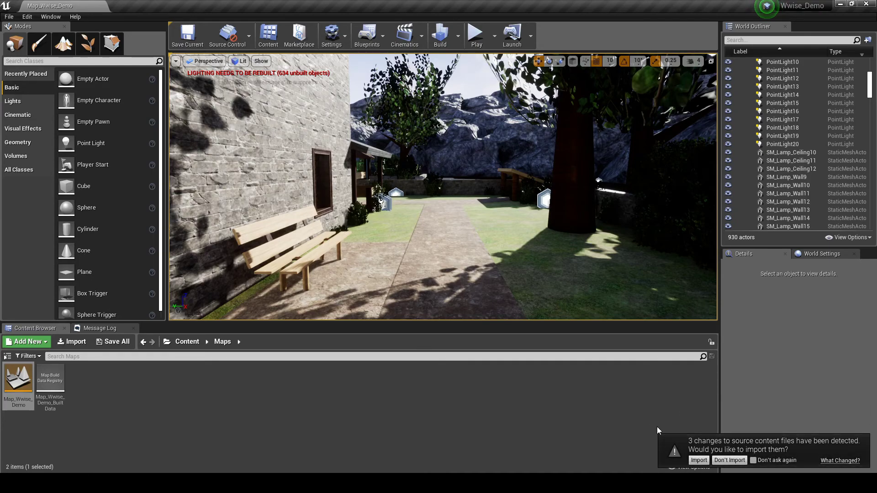
click(697, 462)
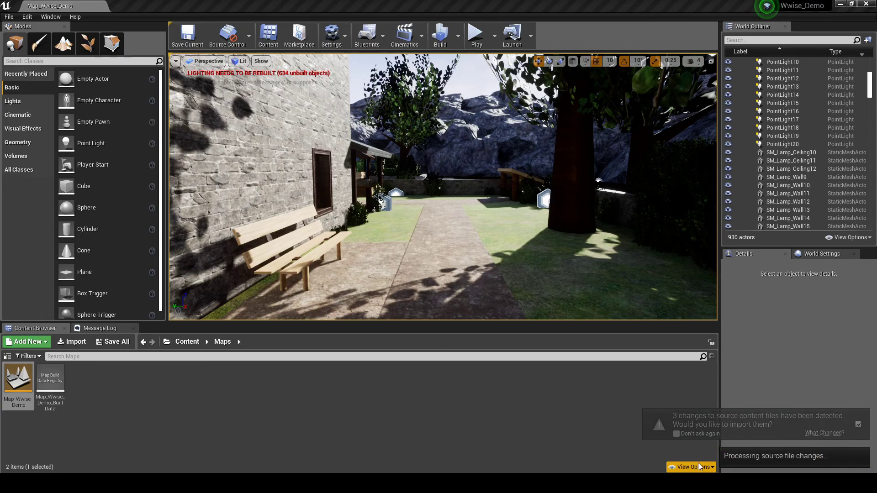